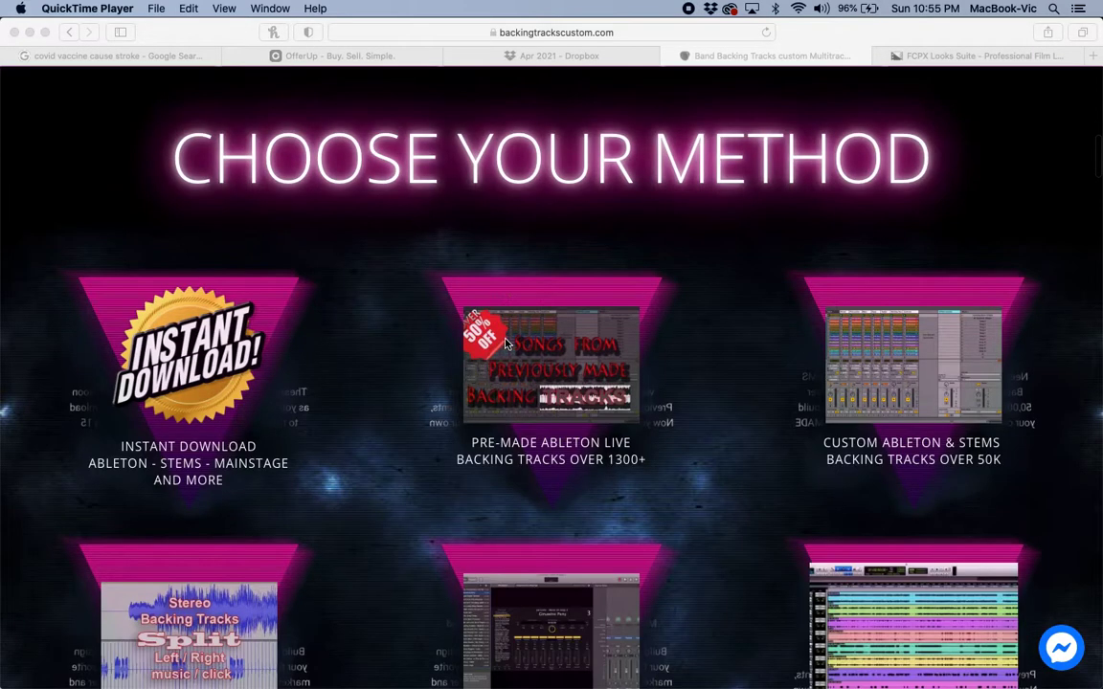
Step: Look over the backing tracks home page, from the featured video to the method choices
scroll(504, 342, up, 10)
scroll(504, 341, up, 8)
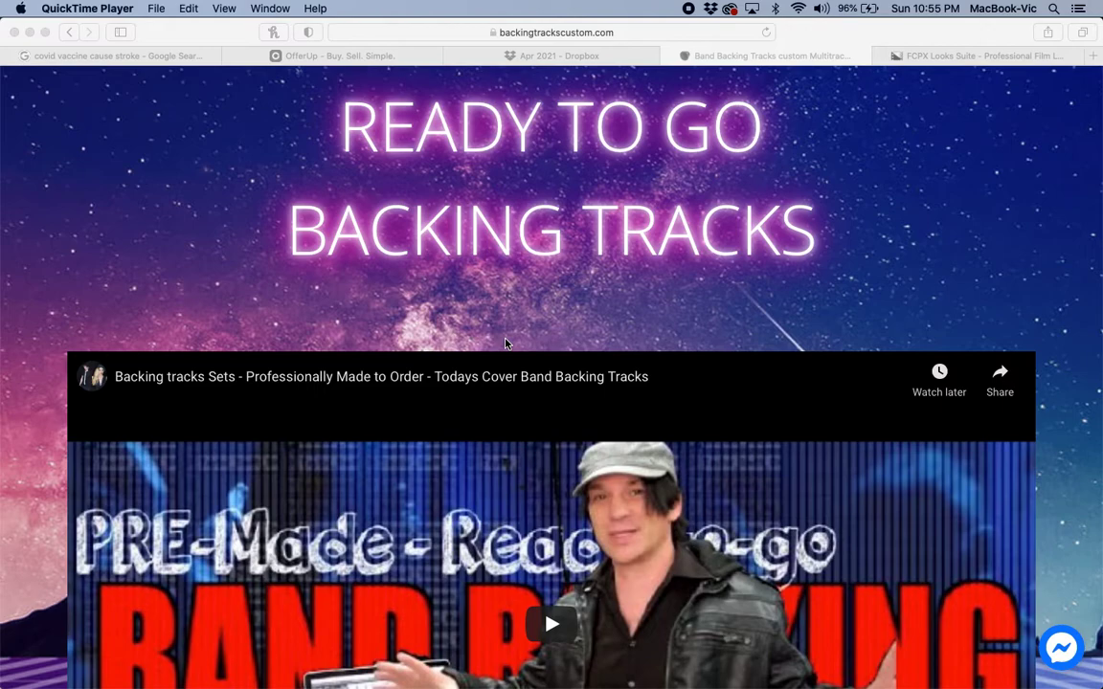
scroll(506, 344, down, 6)
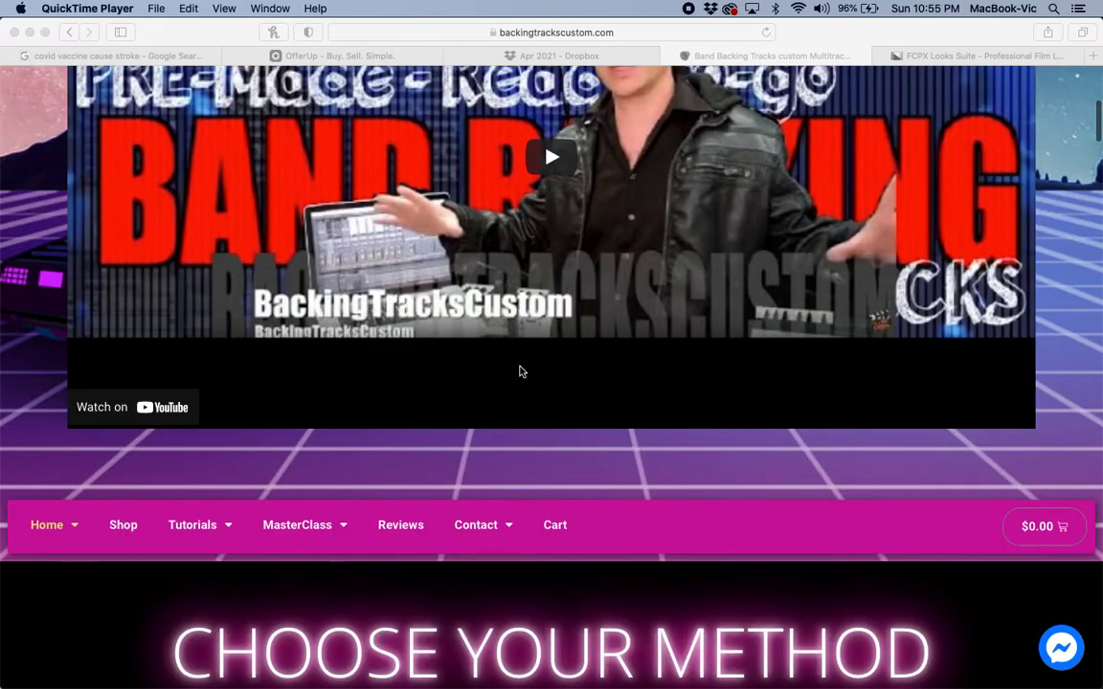
scroll(517, 370, down, 3)
scroll(520, 371, down, 4)
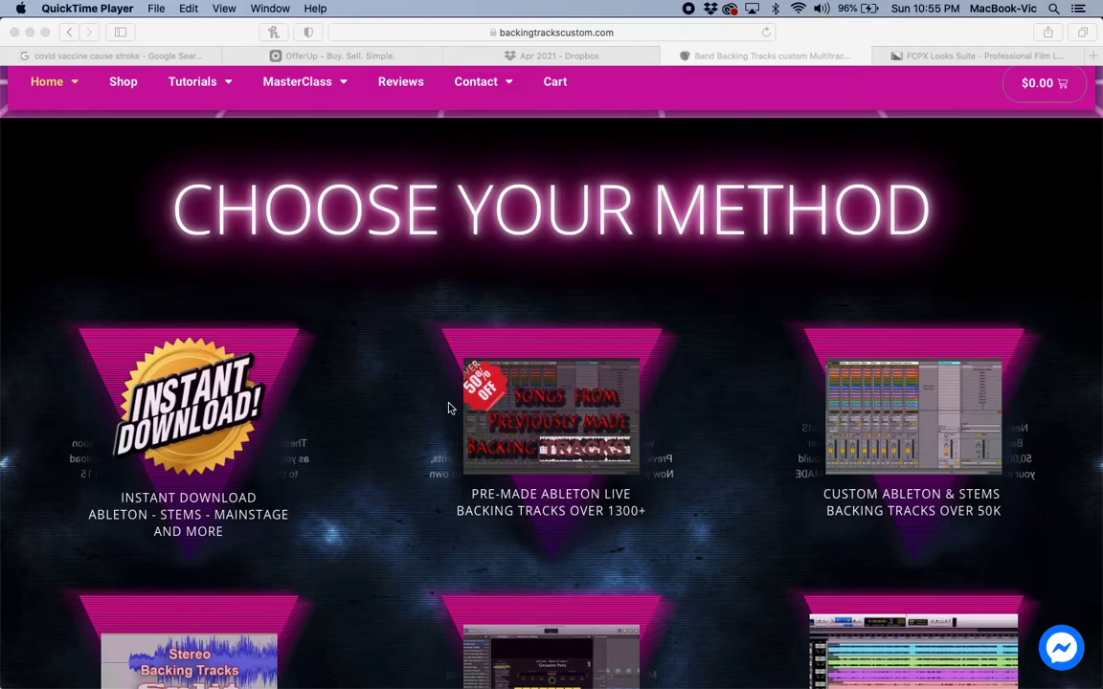
click(431, 329)
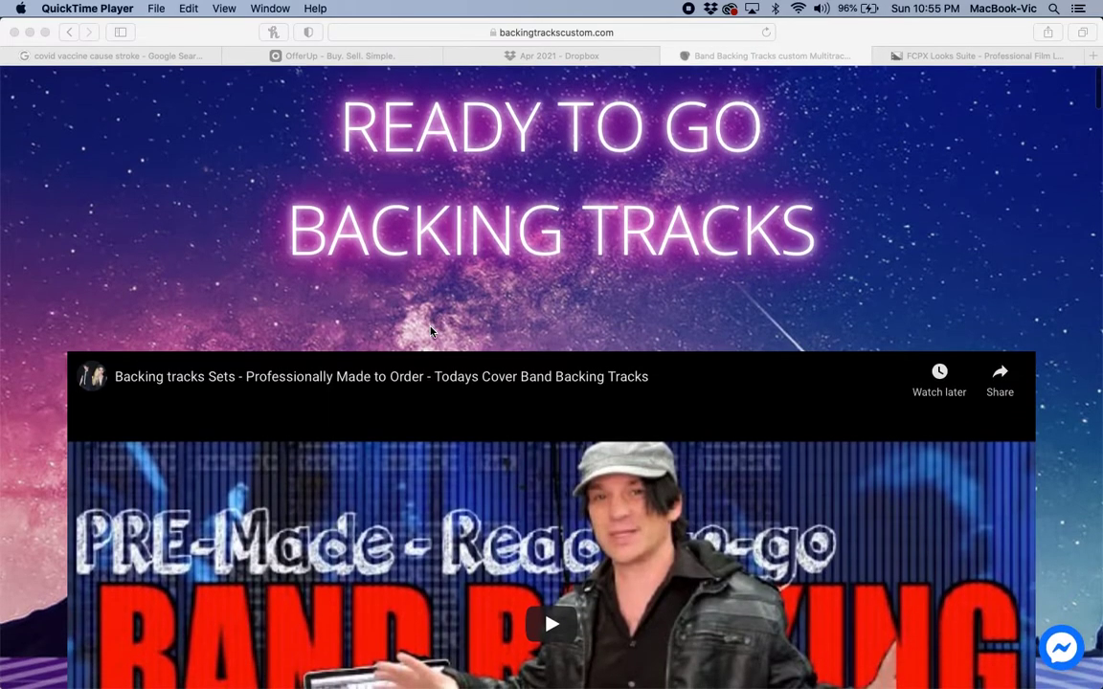
scroll(431, 331, down, 8)
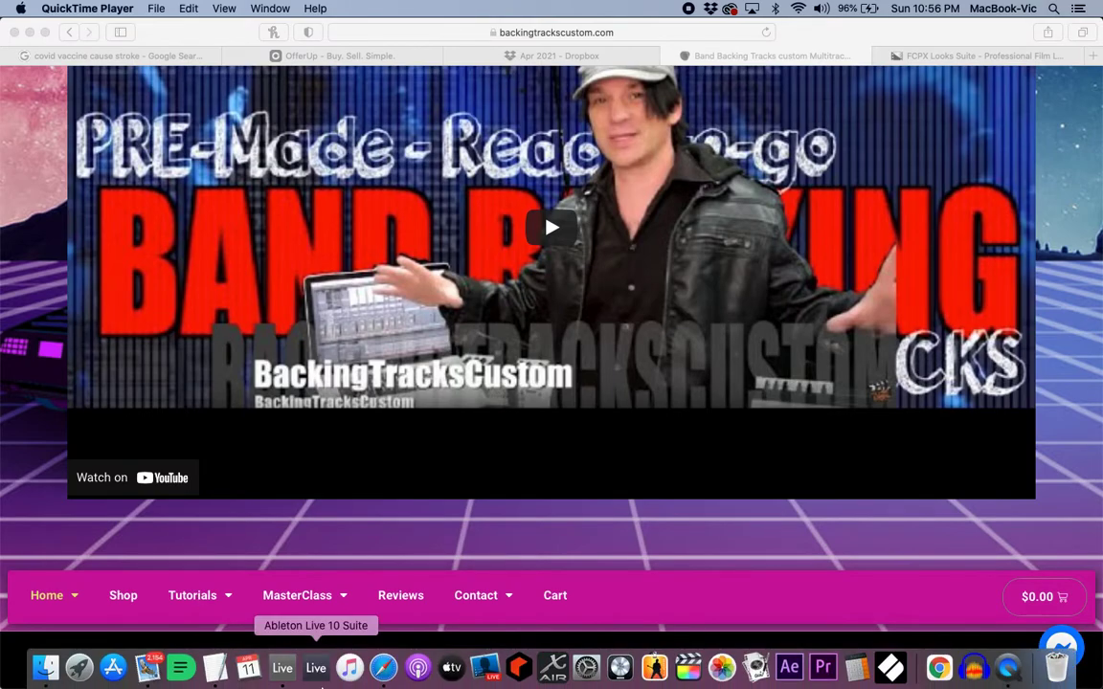
Step: Switch to Ableton Live, play the Blue On Black scene briefly and stop playback
click(285, 672)
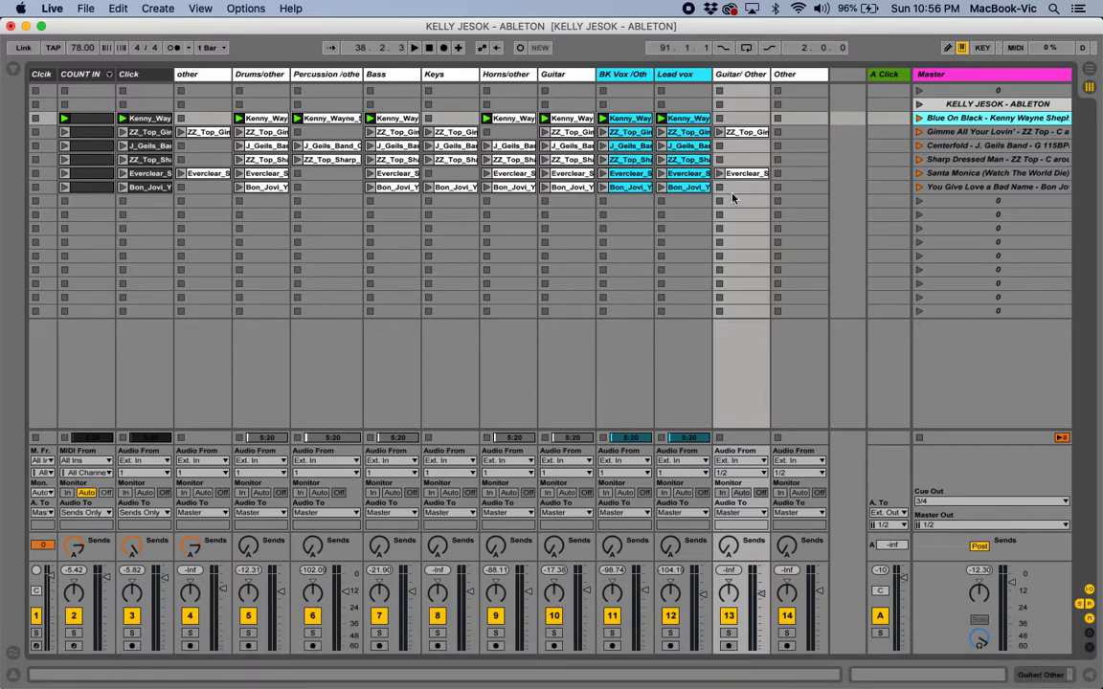
click(917, 119)
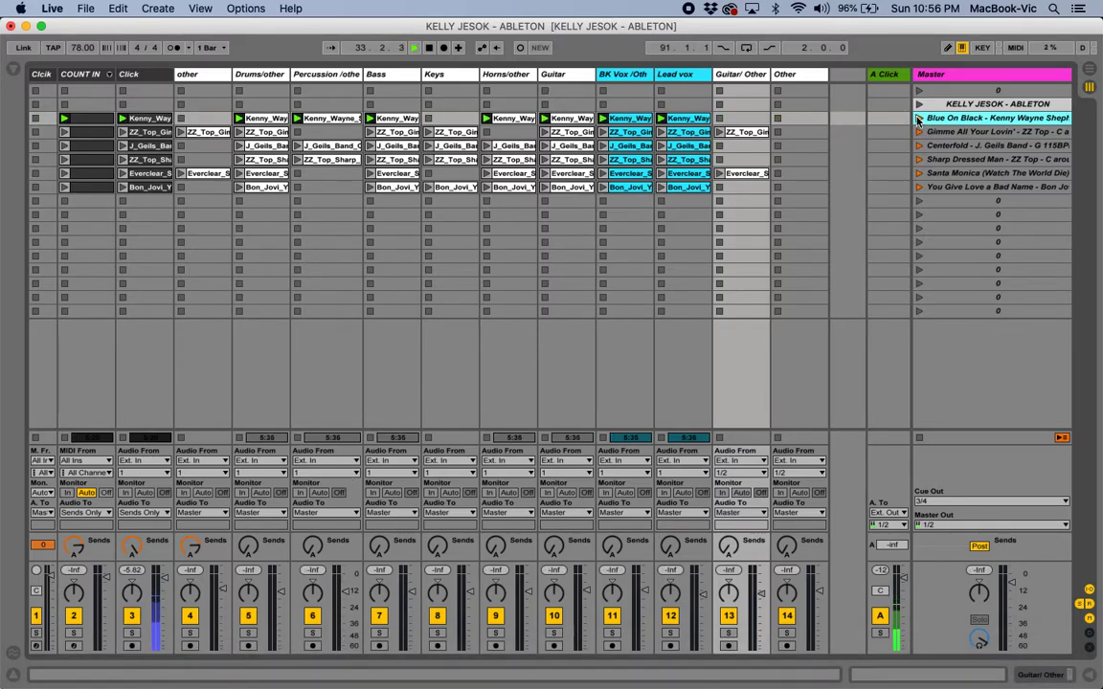
key(space)
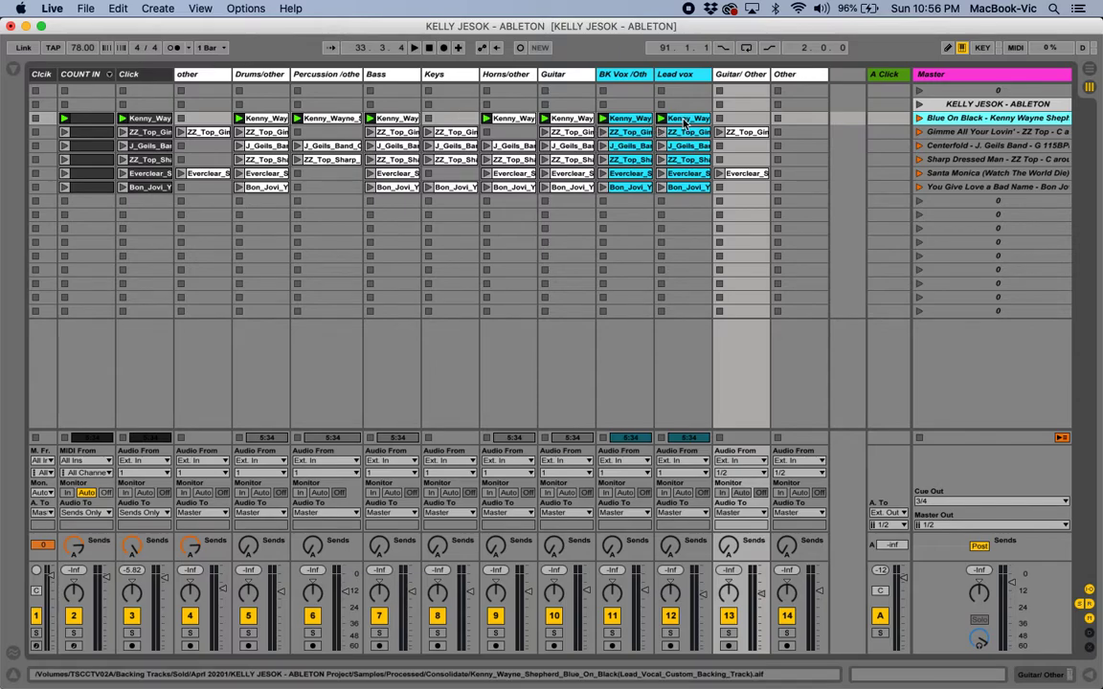
Step: Open the Blue On Black clip on the Click track and move its loop start to the bar 3 downbeat
double_click(151, 119)
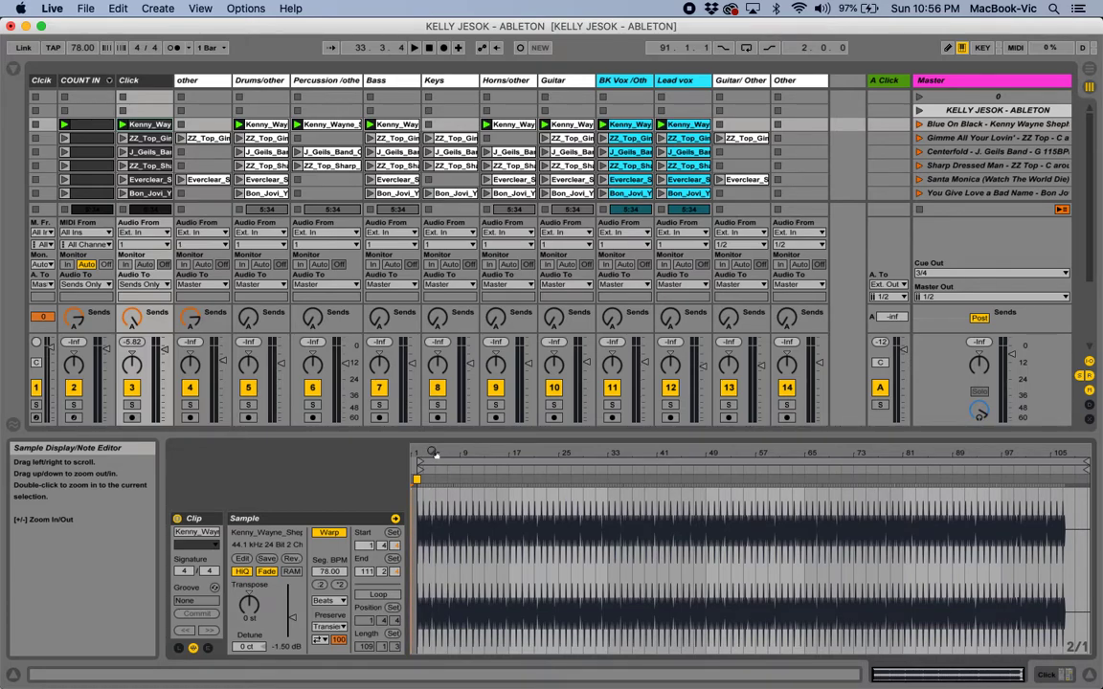
mouse_move(433, 453)
mouse_down()
mouse_move(427, 479)
mouse_move(429, 468)
mouse_up()
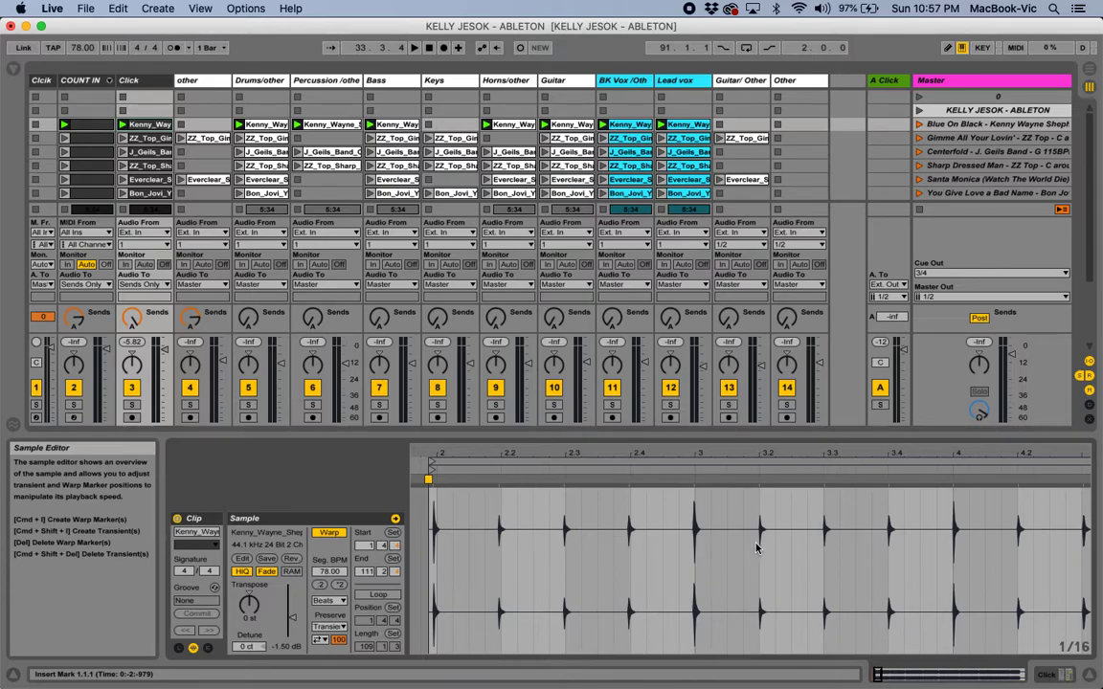
click(430, 461)
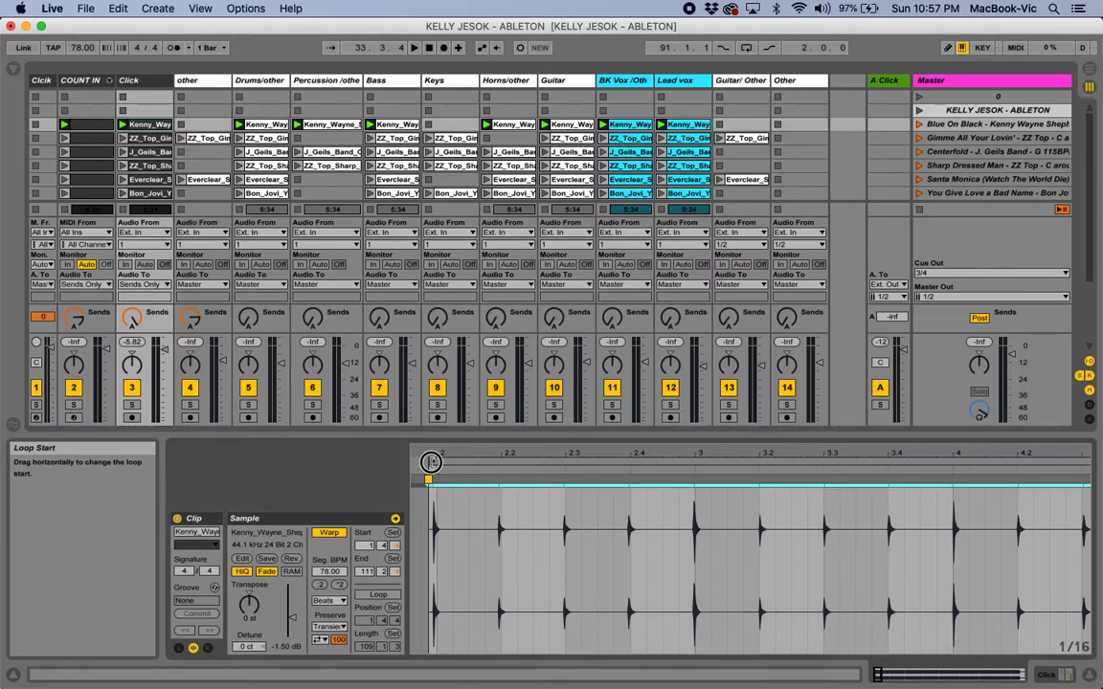
drag(431, 460, 954, 455)
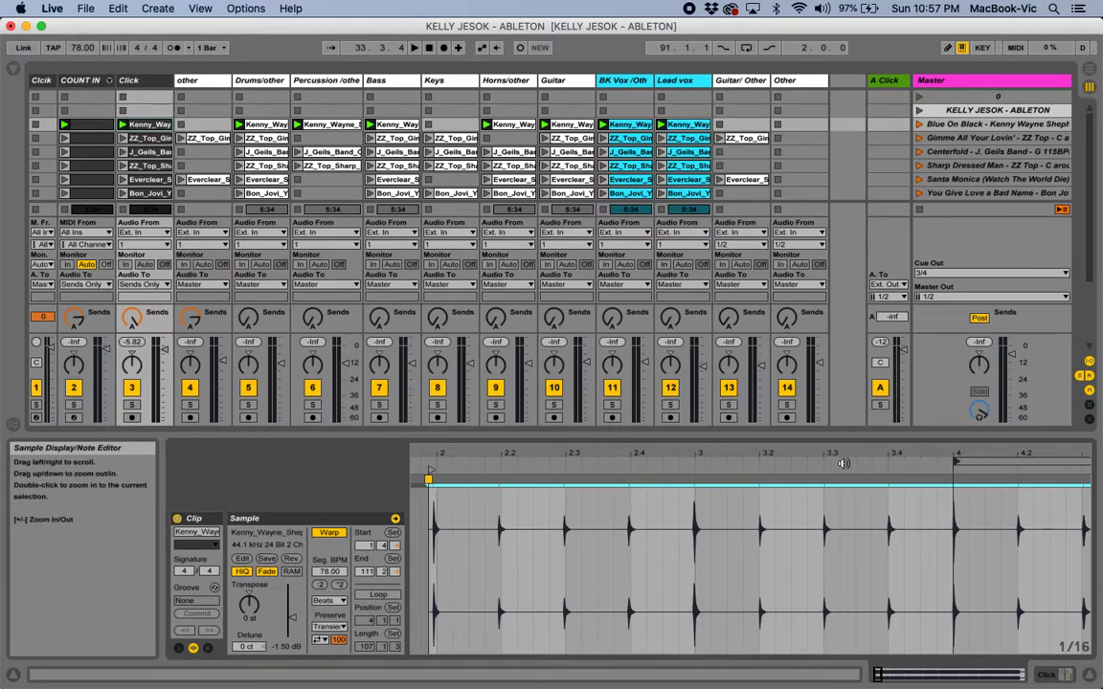
click(956, 462)
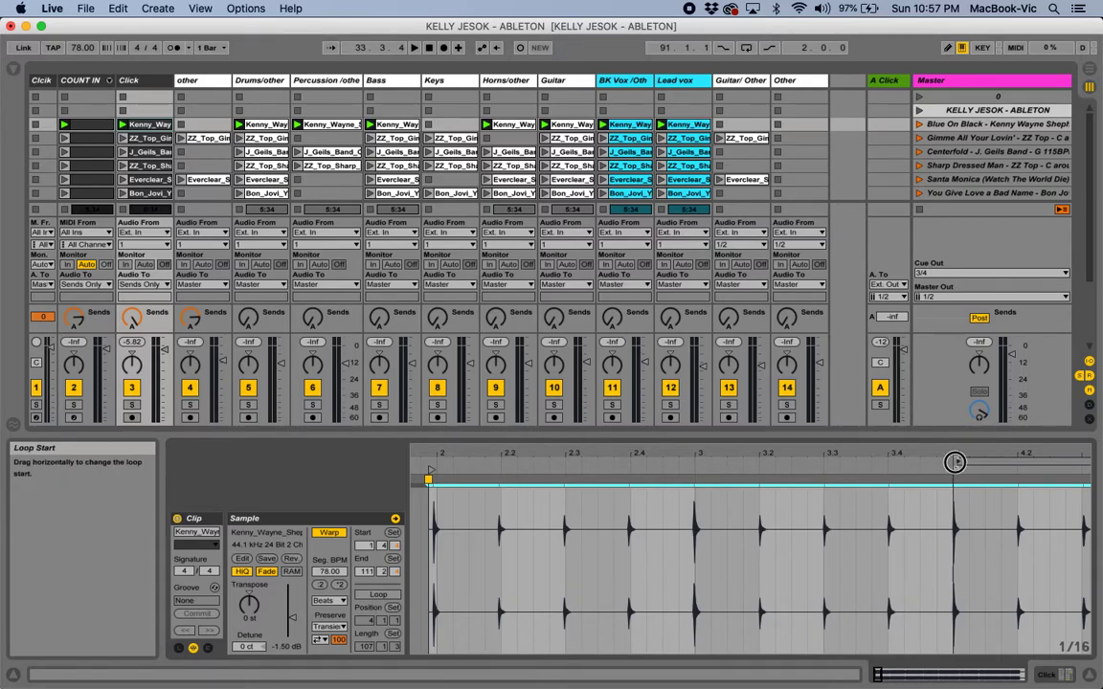
drag(955, 463, 695, 459)
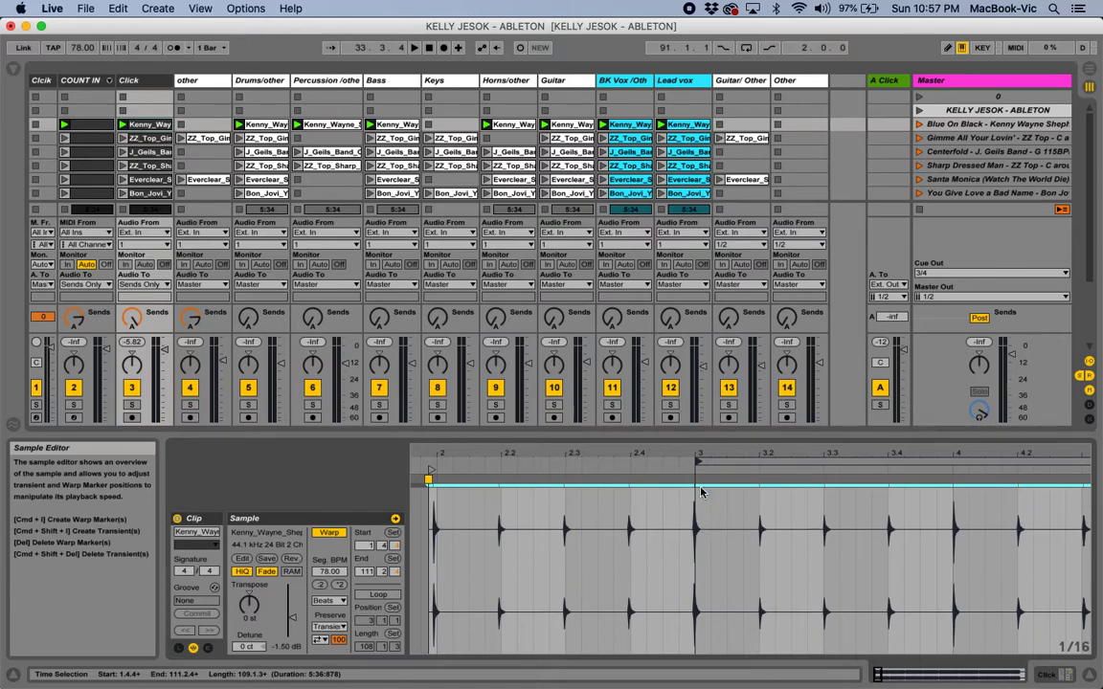
Step: Move the click clip's loop start and start marker to 2.4.4, just before bar 3
click(697, 461)
drag(697, 461, 684, 464)
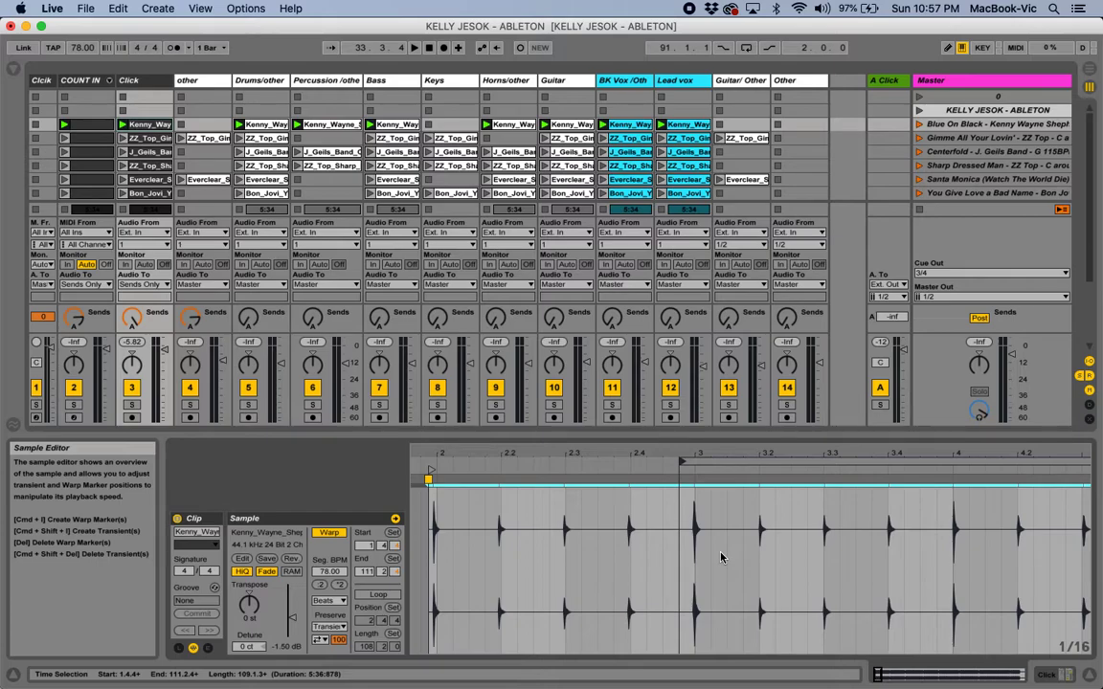
drag(681, 463, 695, 462)
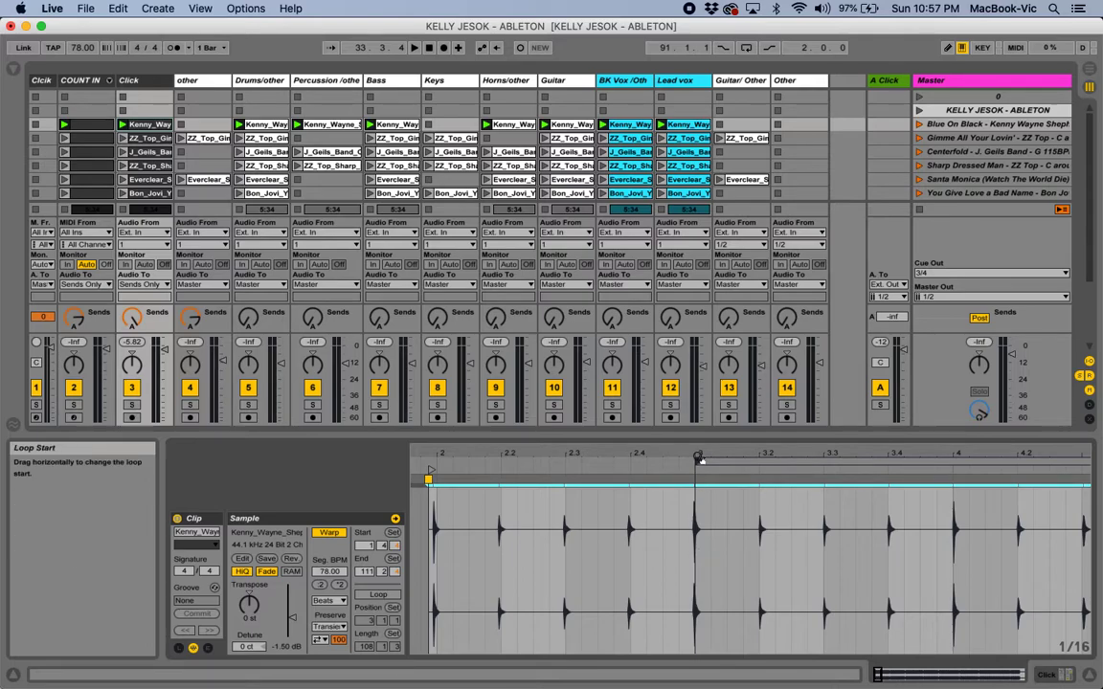
drag(698, 460, 680, 462)
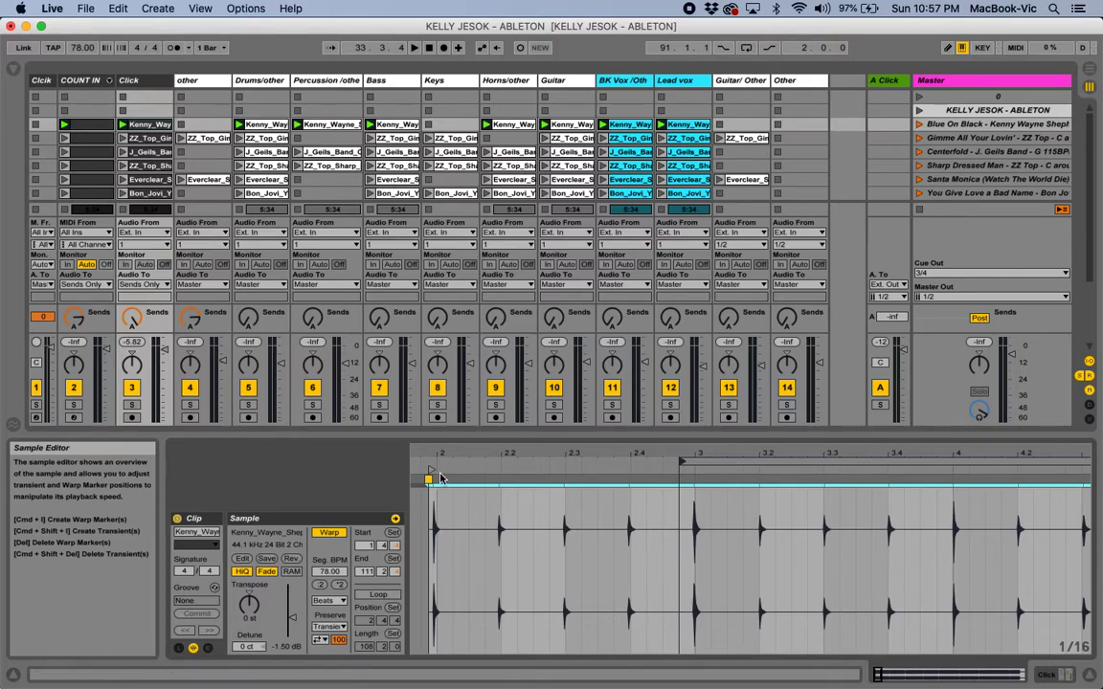
drag(431, 471, 674, 461)
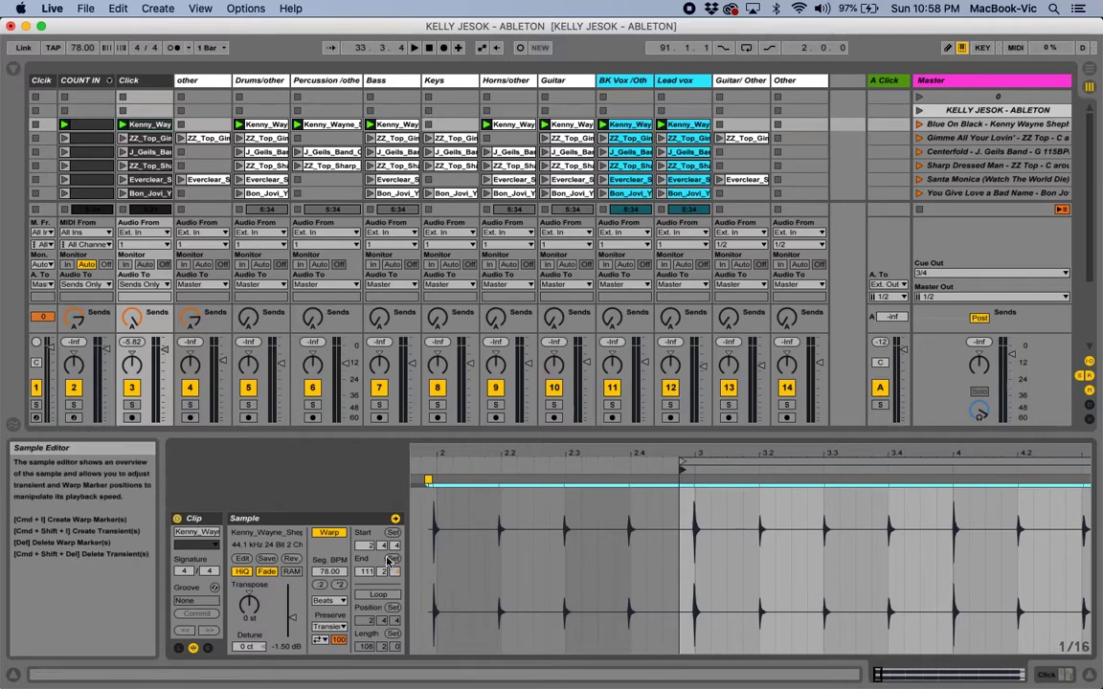
Step: Set the start point of the Blue On Black clips on the COUNT IN and Drums/other tracks to 2.4.4
click(96, 128)
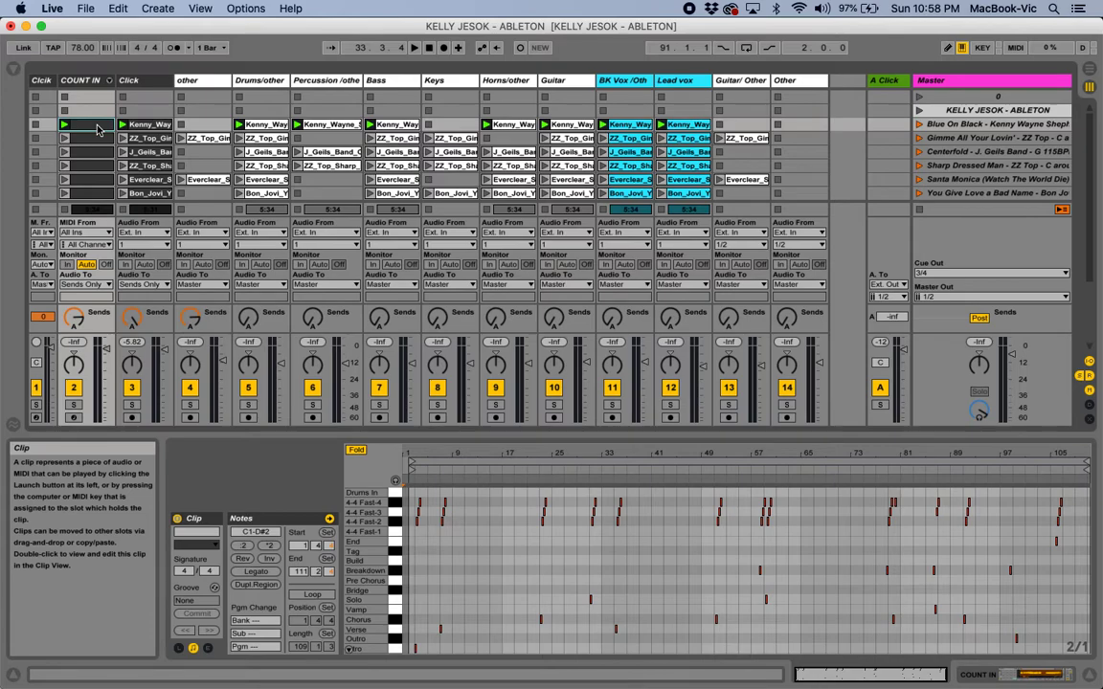
click(329, 547)
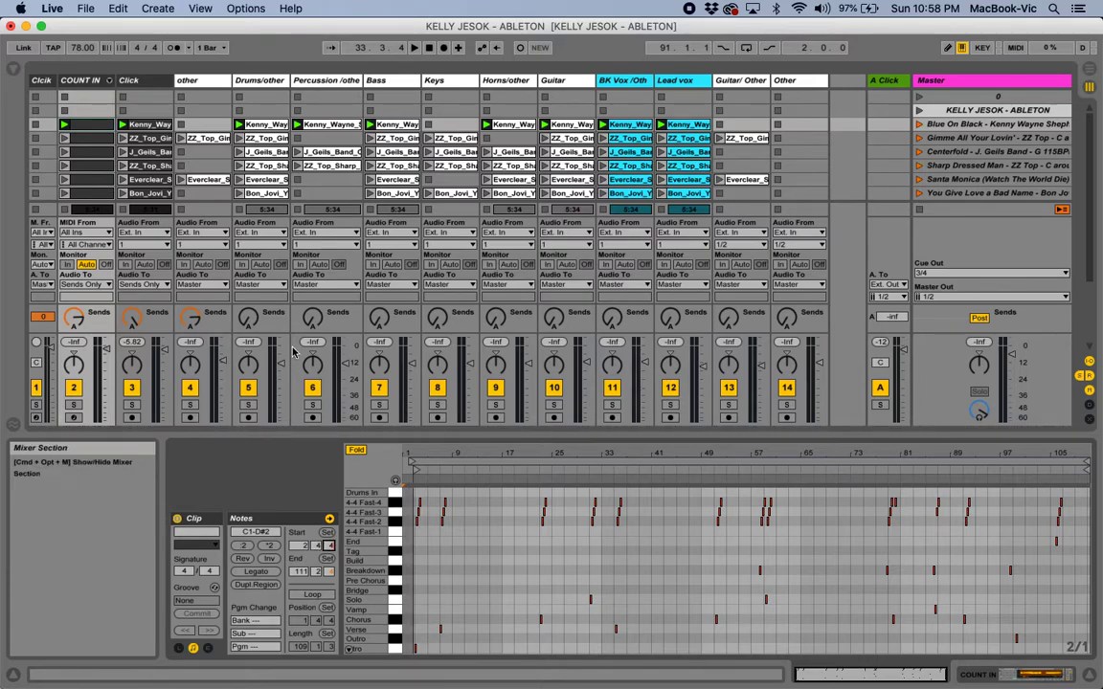
click(267, 125)
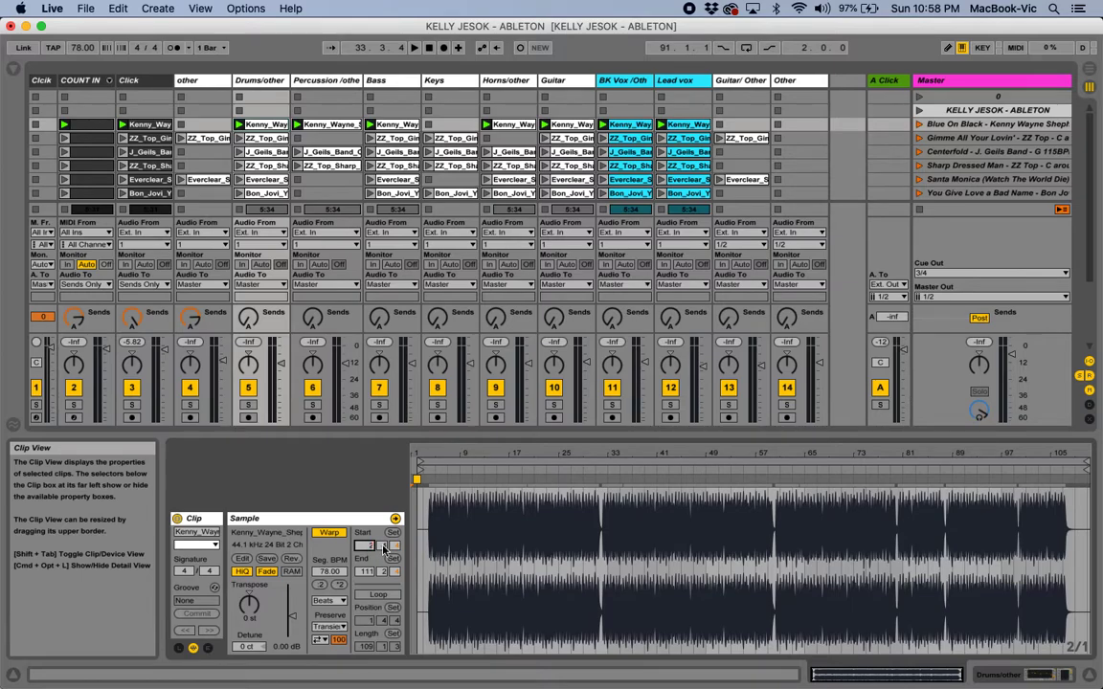
mouse_move(370, 552)
mouse_down()
mouse_move(386, 551)
mouse_move(372, 564)
mouse_up()
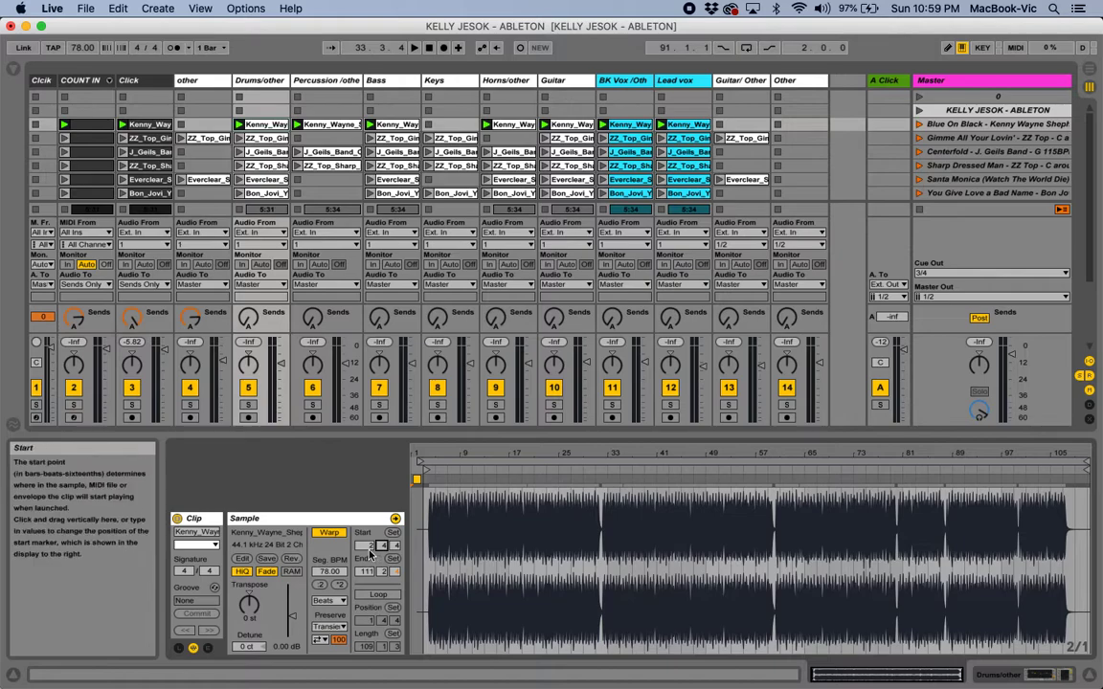
Step: Set the start point of the Blue On Black clips on the Percussion/other and Bass tracks to 2.4.4
click(325, 129)
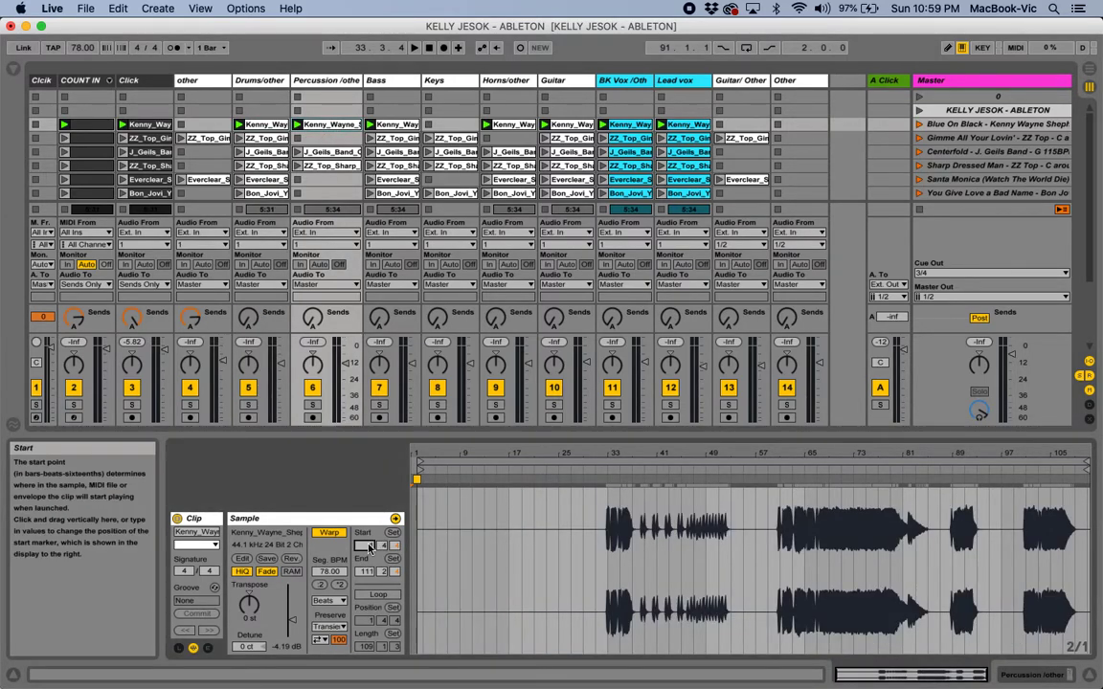
text(2)
key(Return)
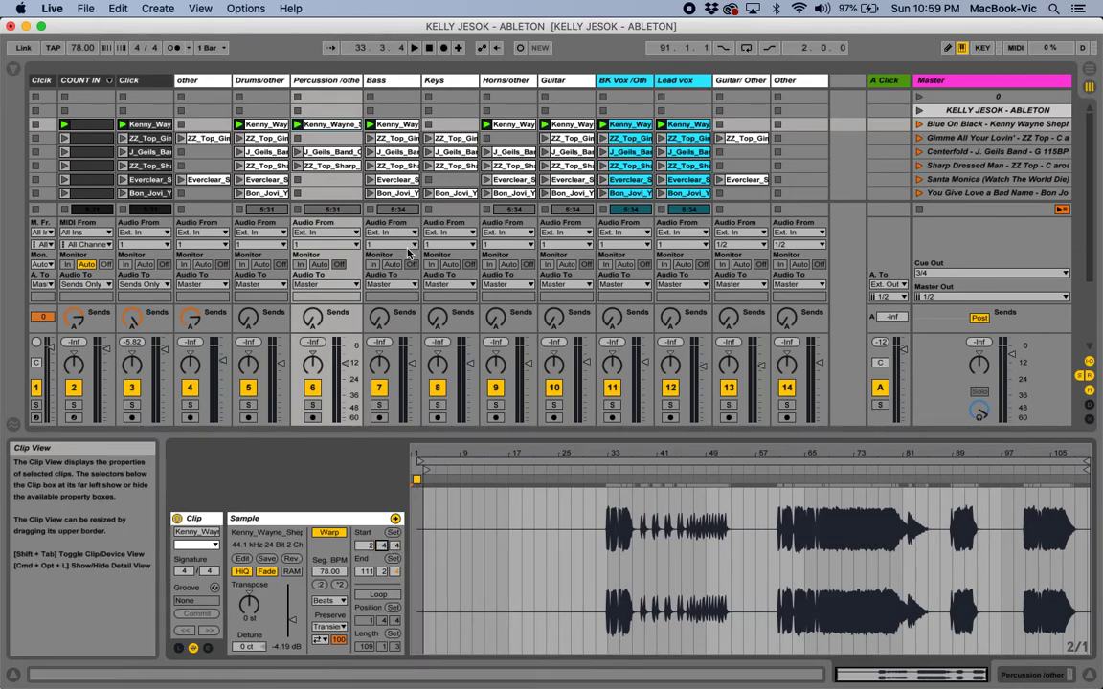
click(397, 124)
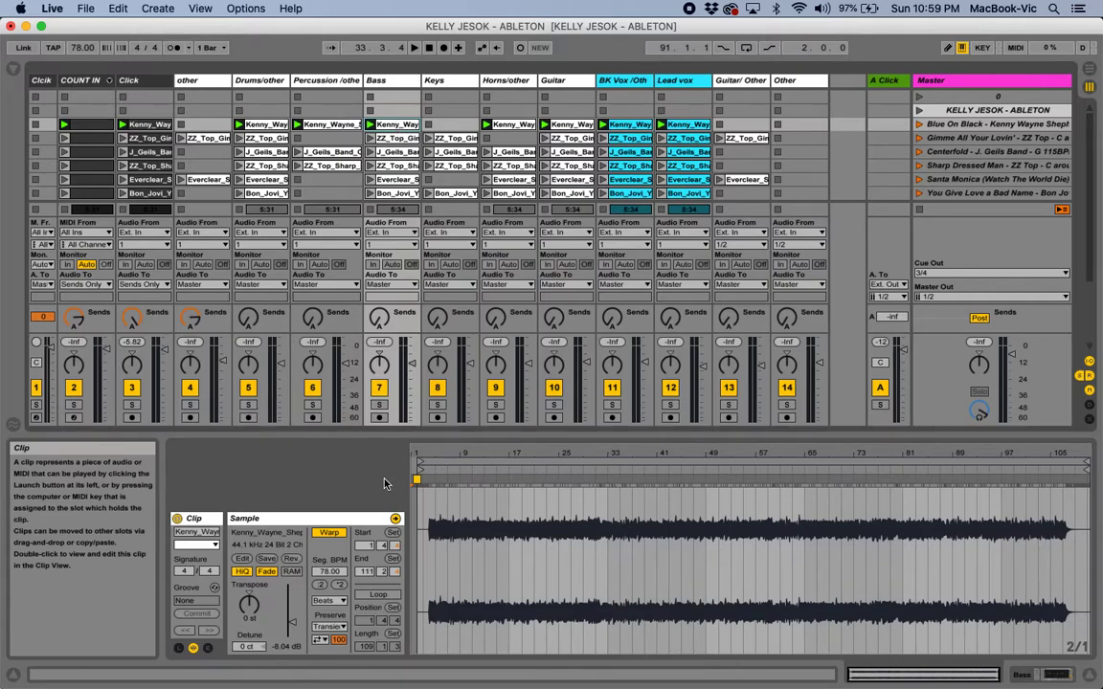
click(370, 547)
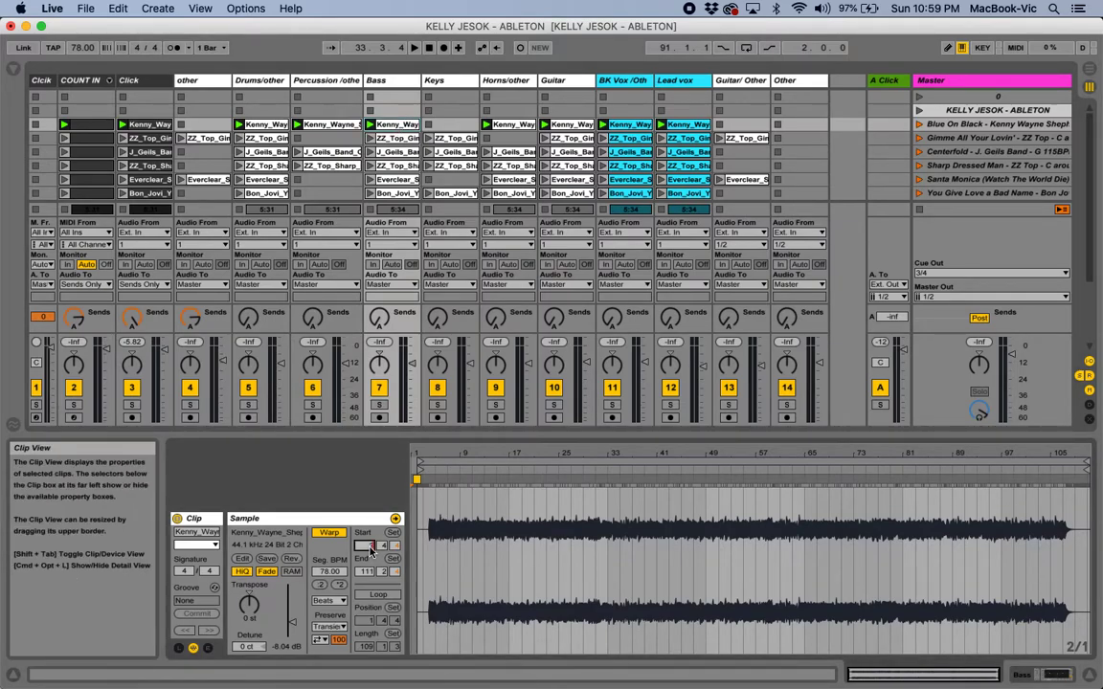
text(2)
key(Tab)
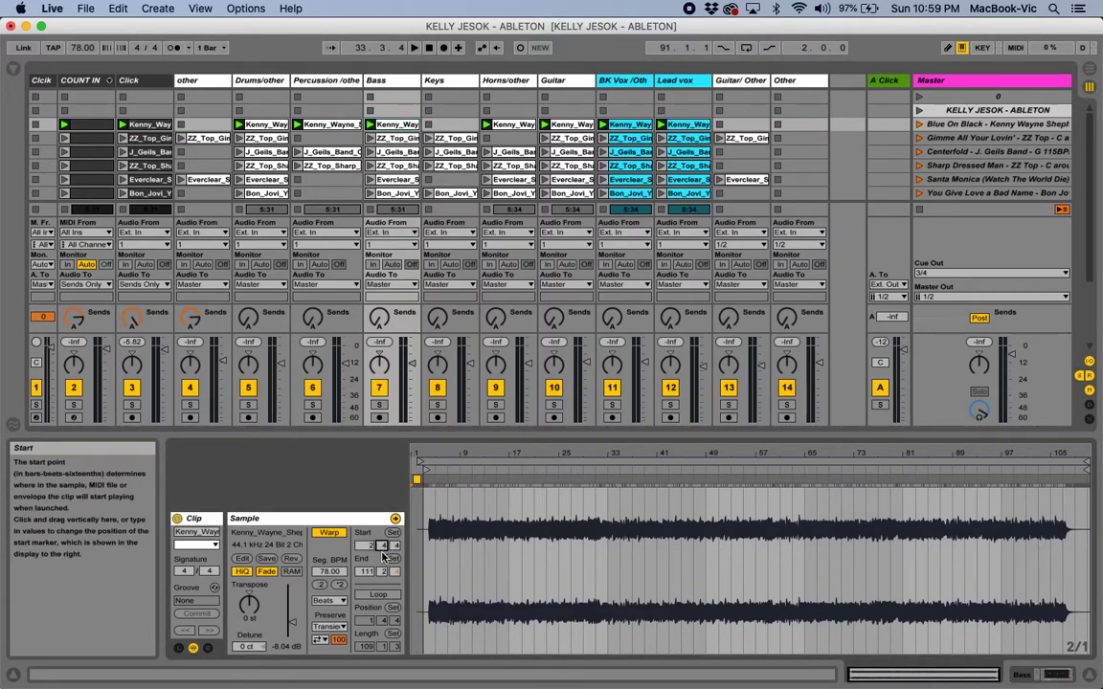
Step: Set the start point of the Blue On Black clips on the Horns/other and Guitar tracks to 2.4.4
click(517, 127)
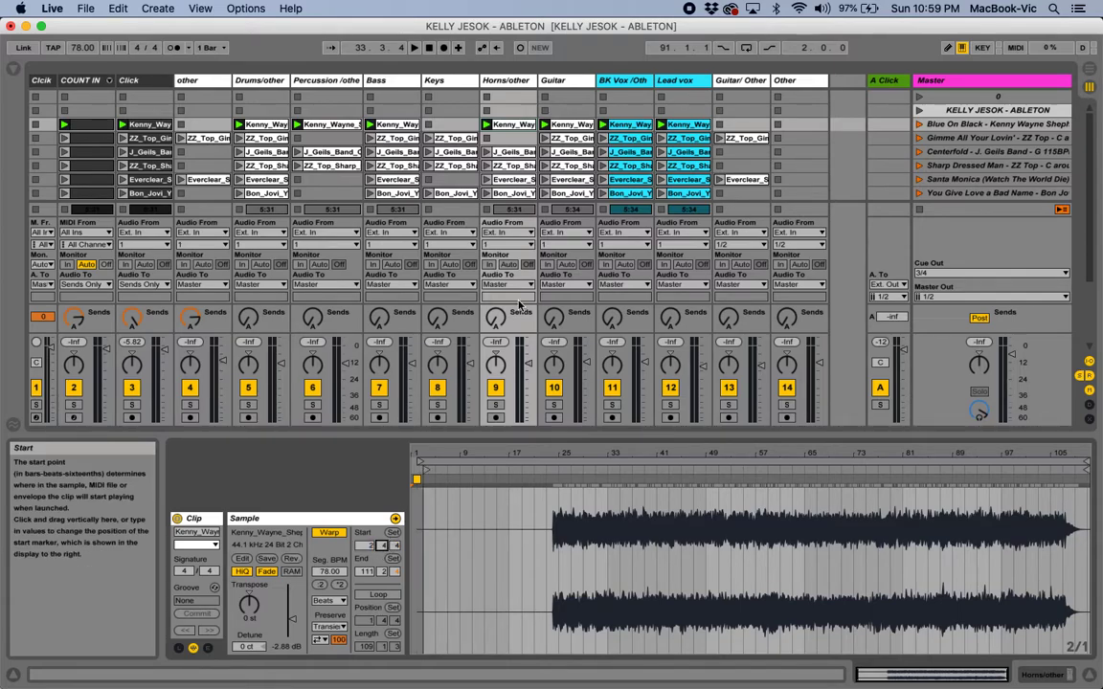
click(571, 125)
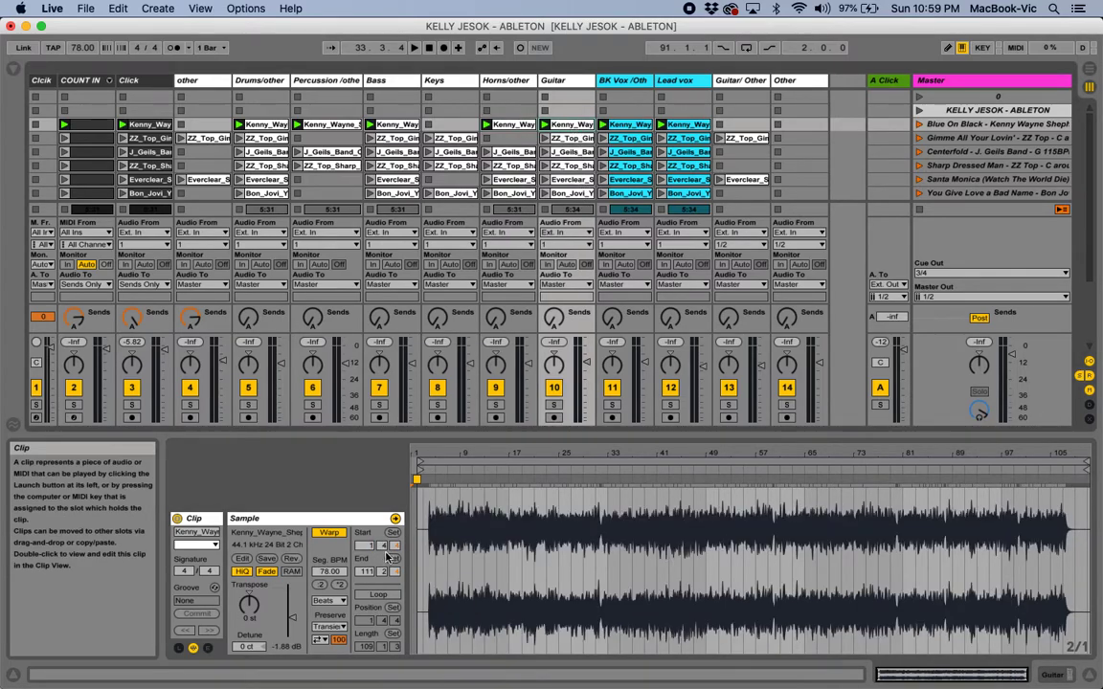
drag(365, 571, 365, 548)
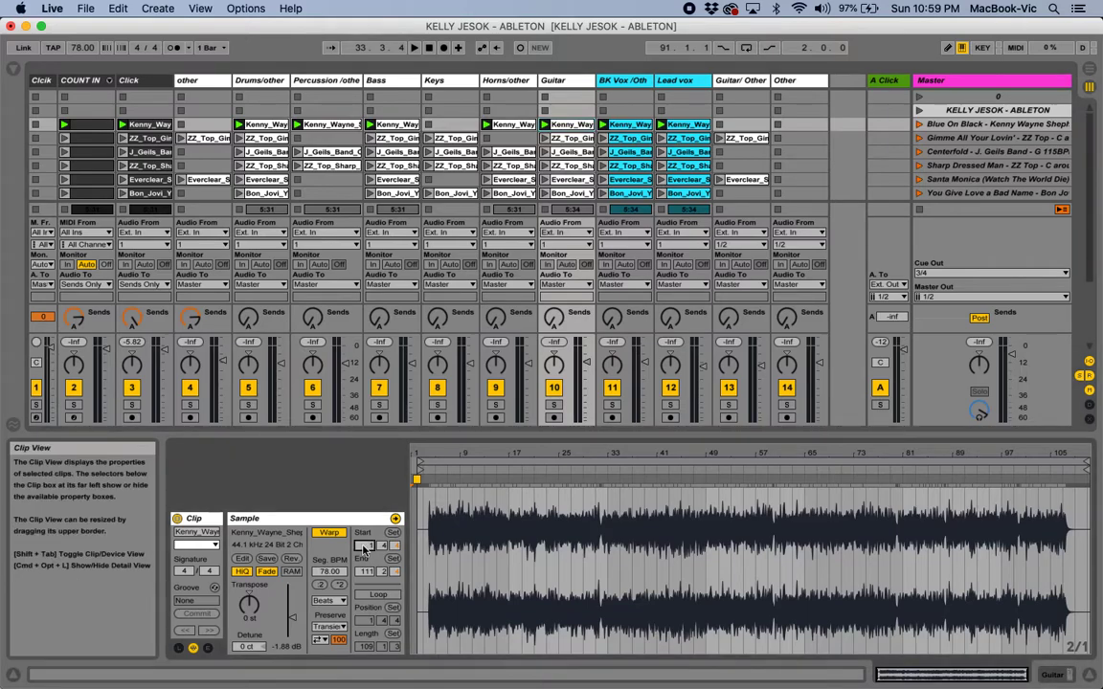
click(386, 547)
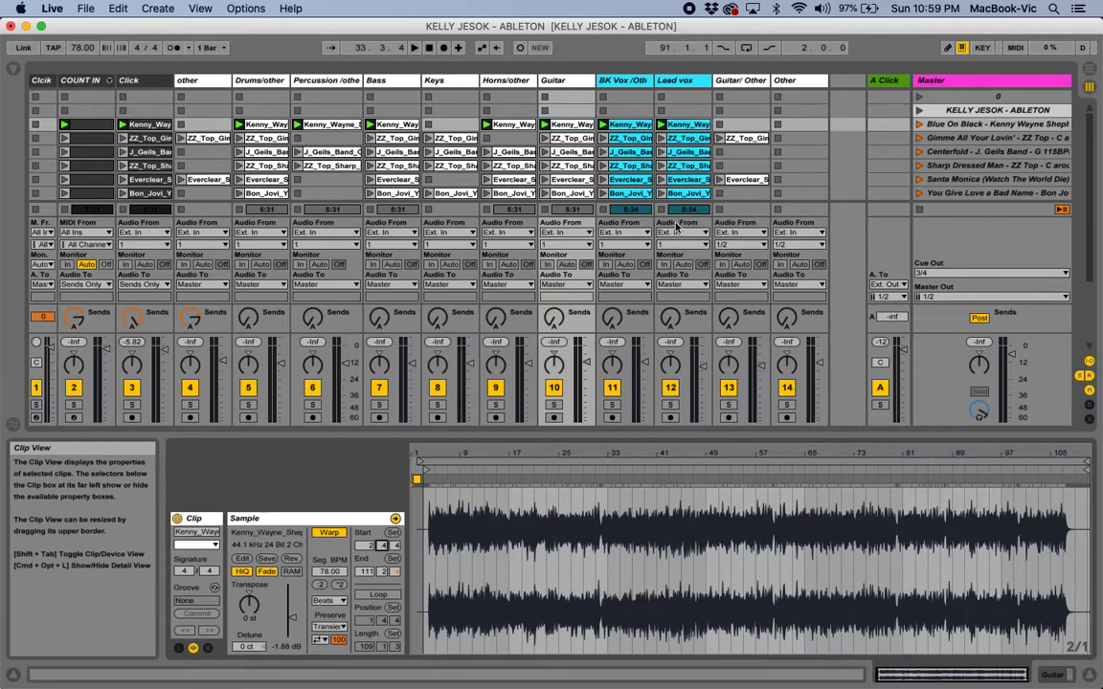
Step: Set the start point of the Blue On Black clip on the BK Vox/Other track to 2.4.4
click(634, 126)
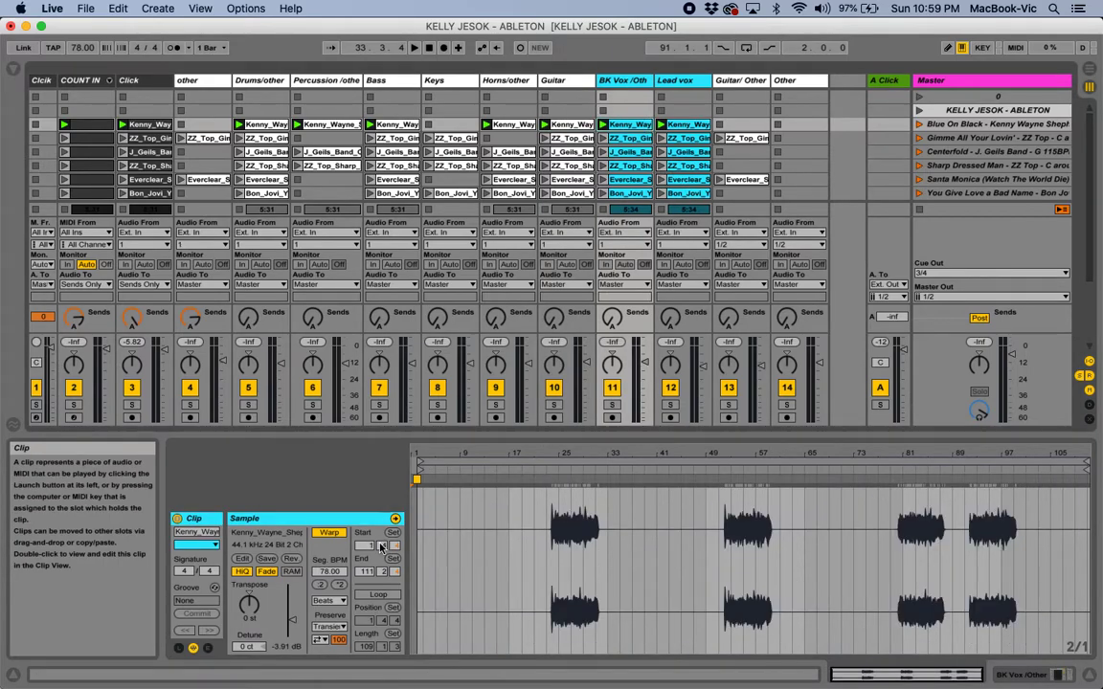
click(368, 549)
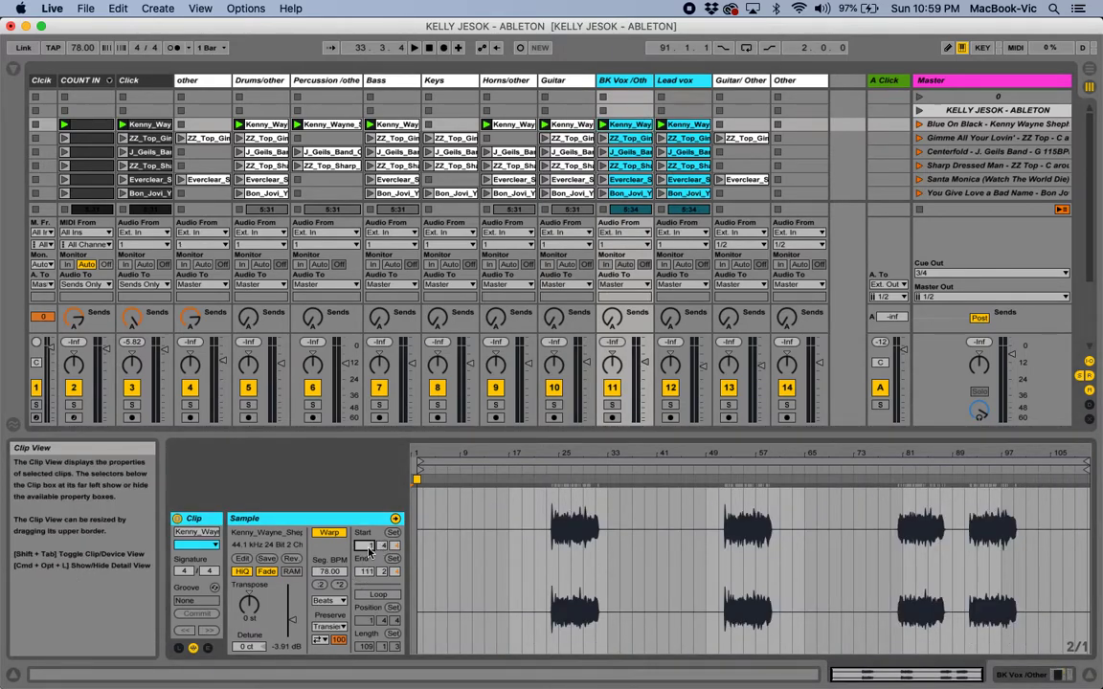
click(383, 546)
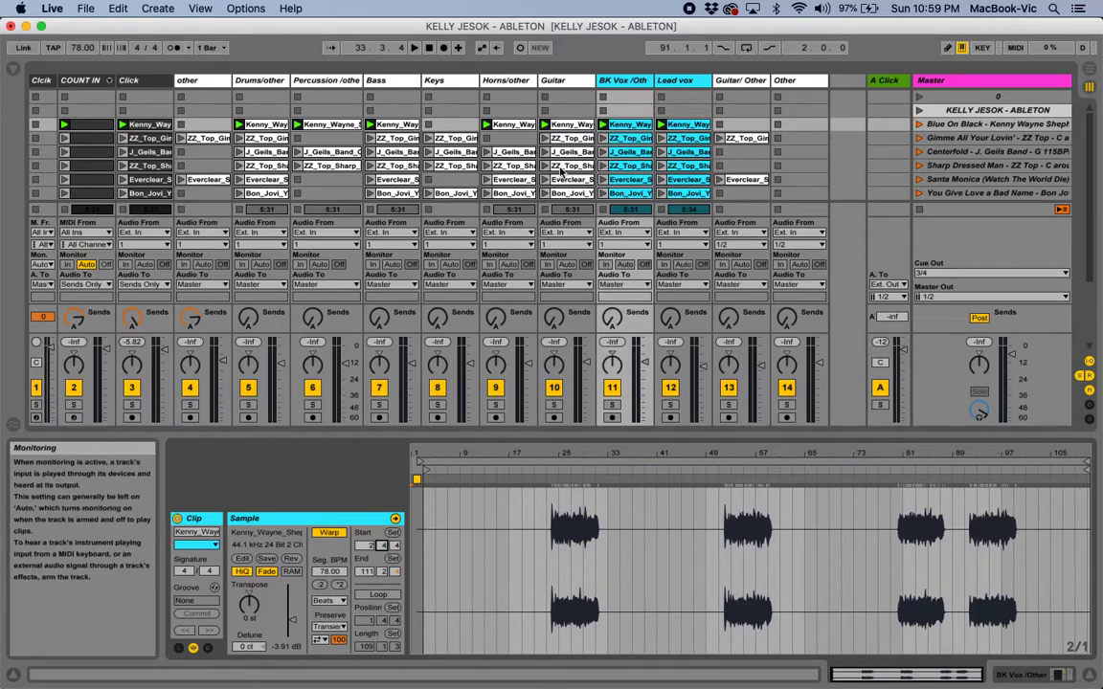
Step: Set the start point of the Blue On Black clip on the Lead vox track to 2.4.4
click(680, 125)
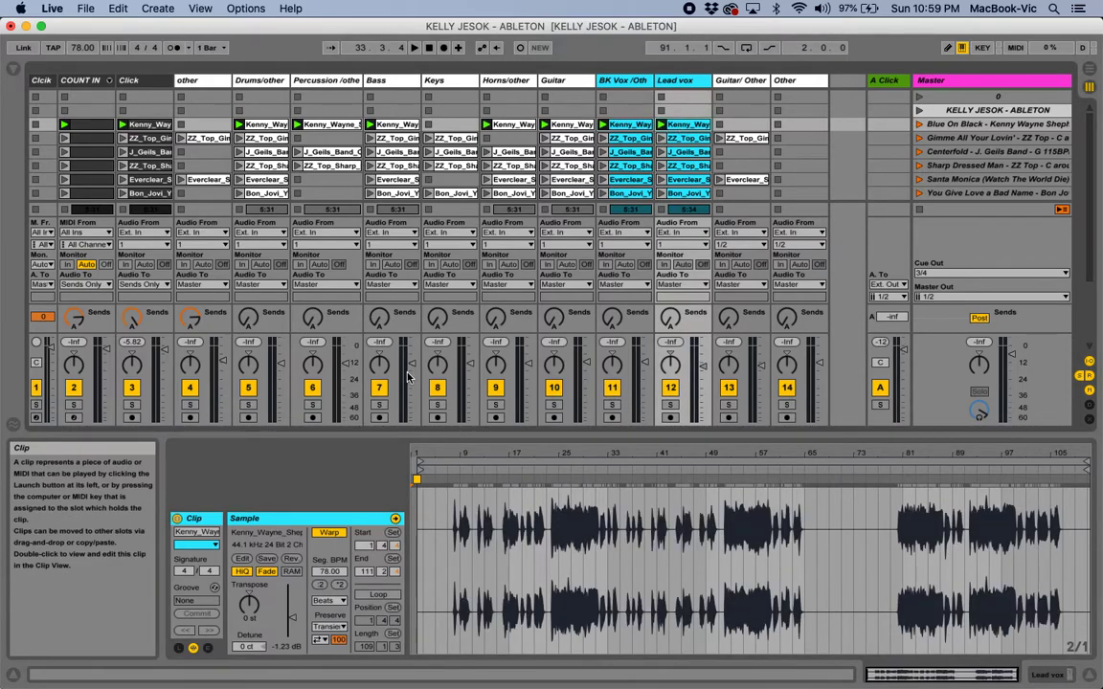
click(367, 546)
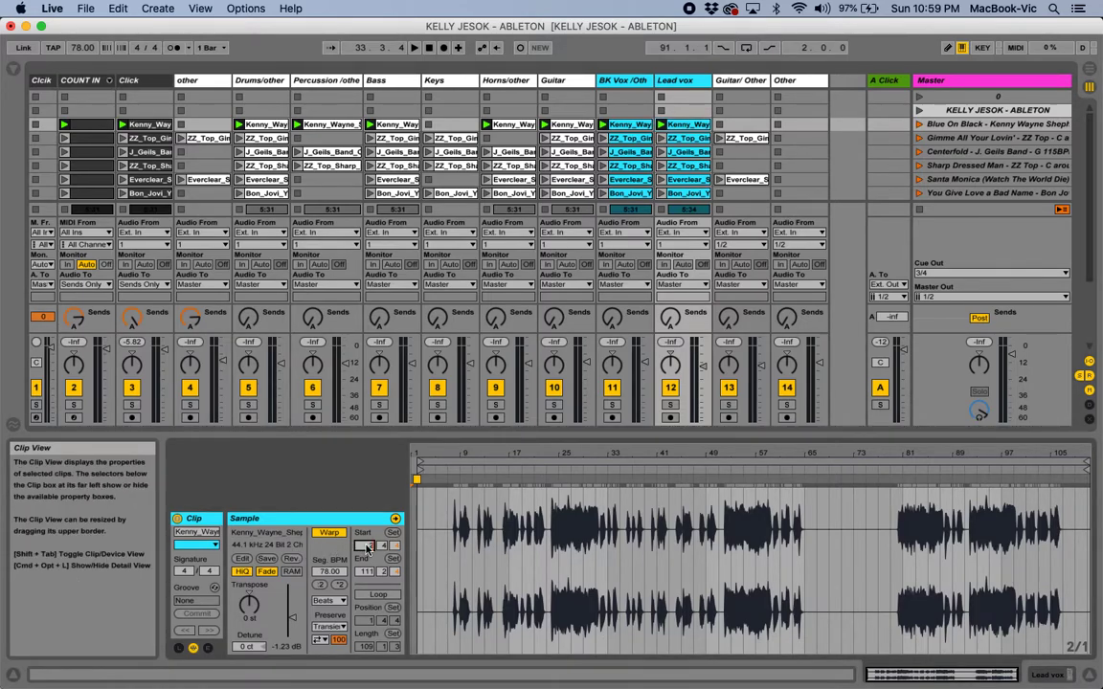
click(382, 547)
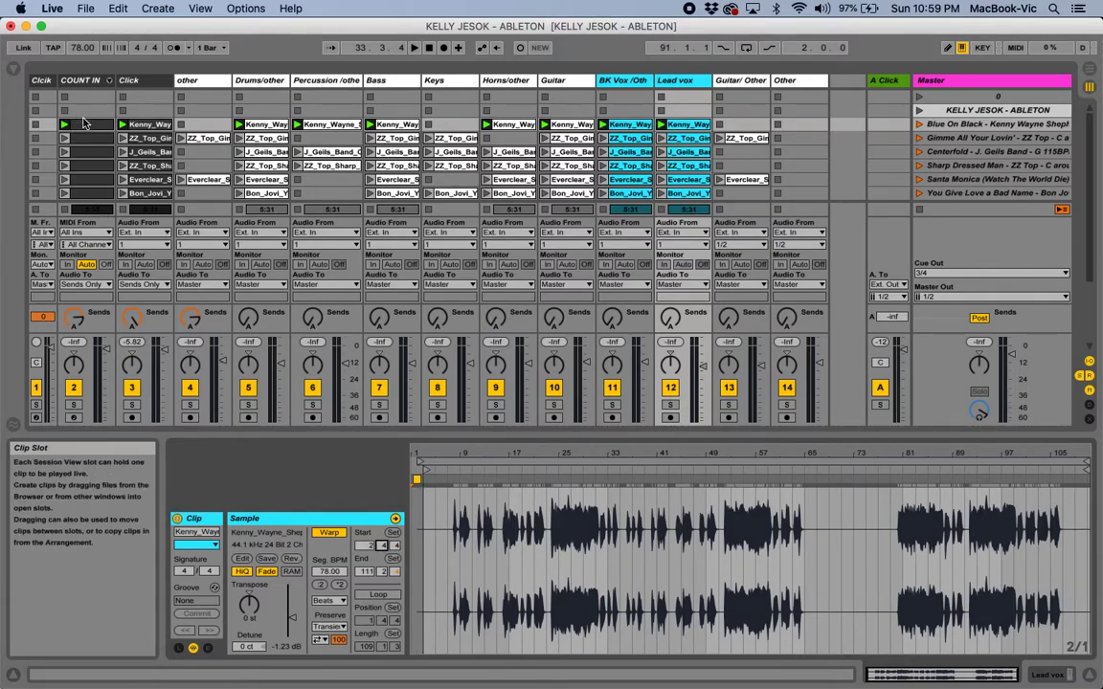
Step: Check the start point of each Blue On Black clip from the COUNT IN track through to the Lead vox track
click(86, 126)
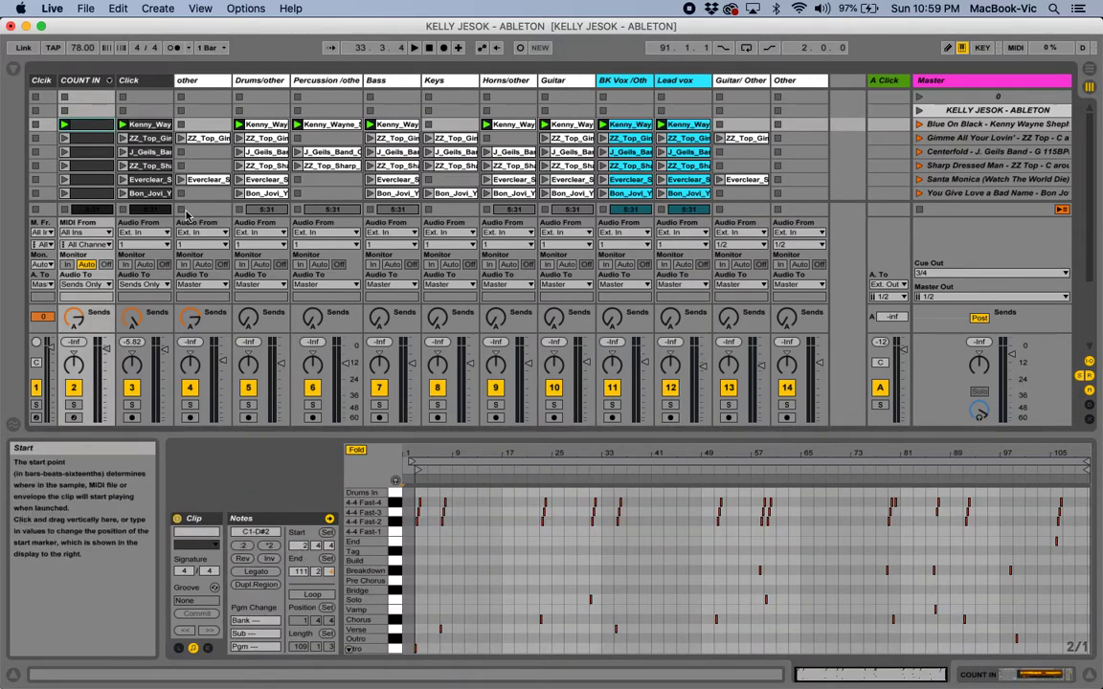
click(148, 124)
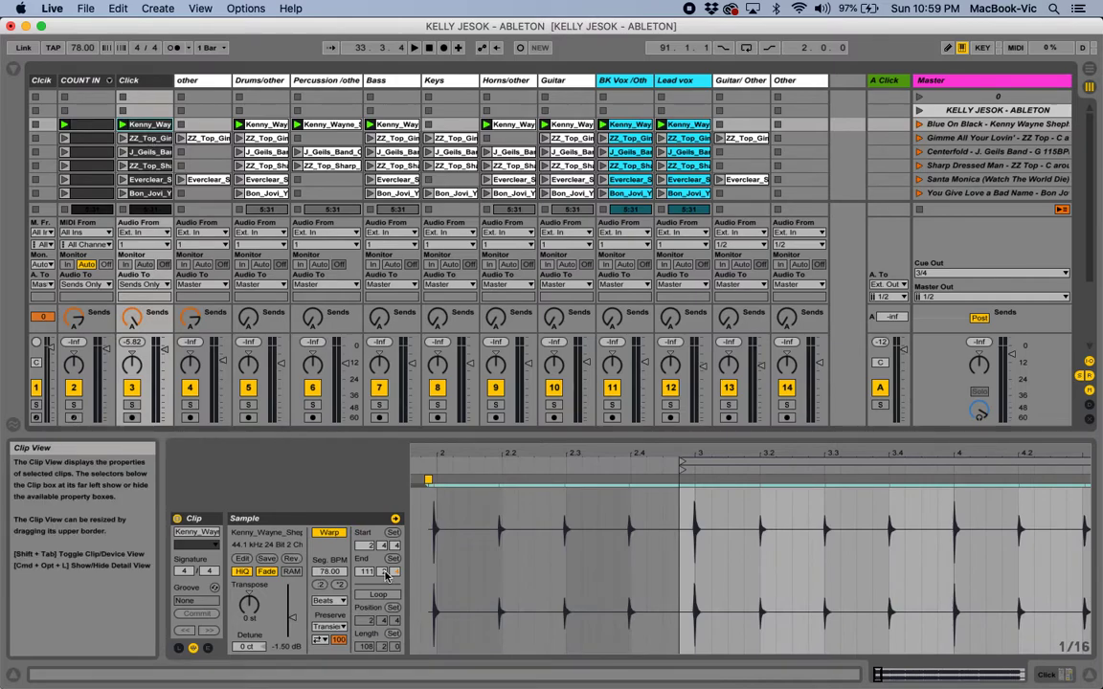
click(251, 123)
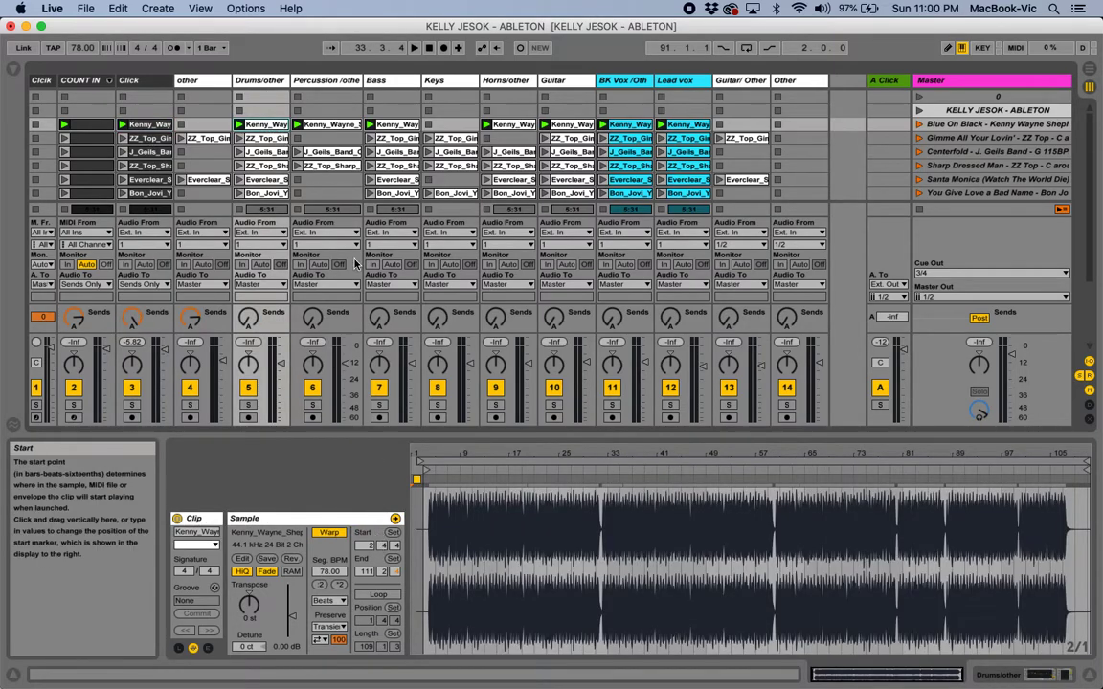
click(334, 127)
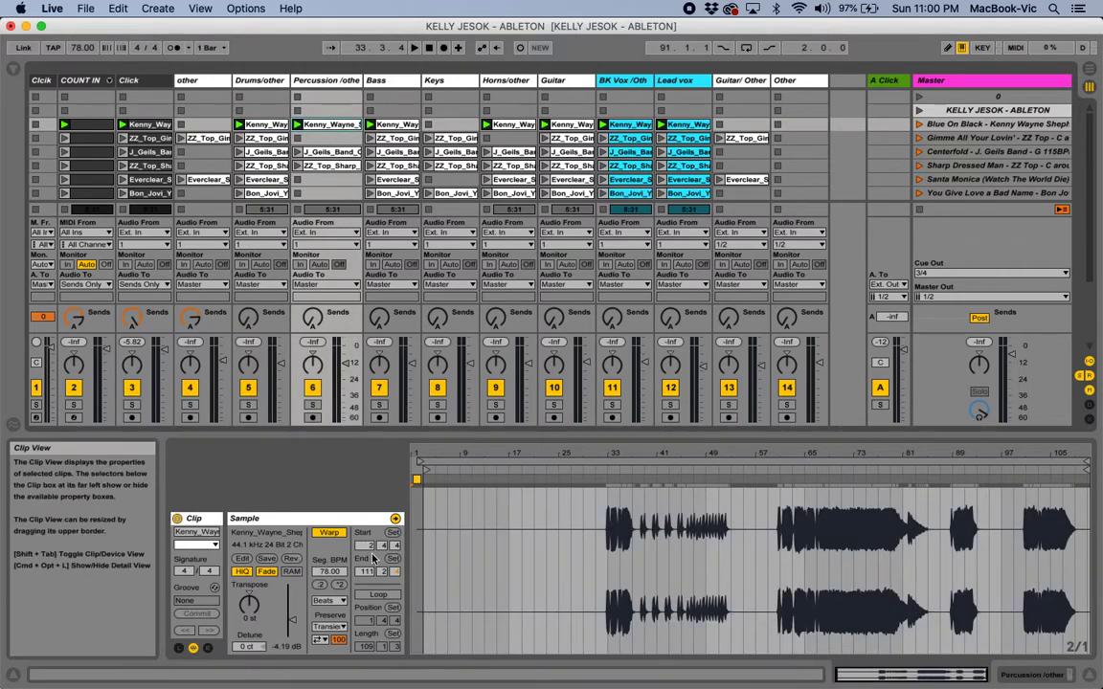
click(390, 129)
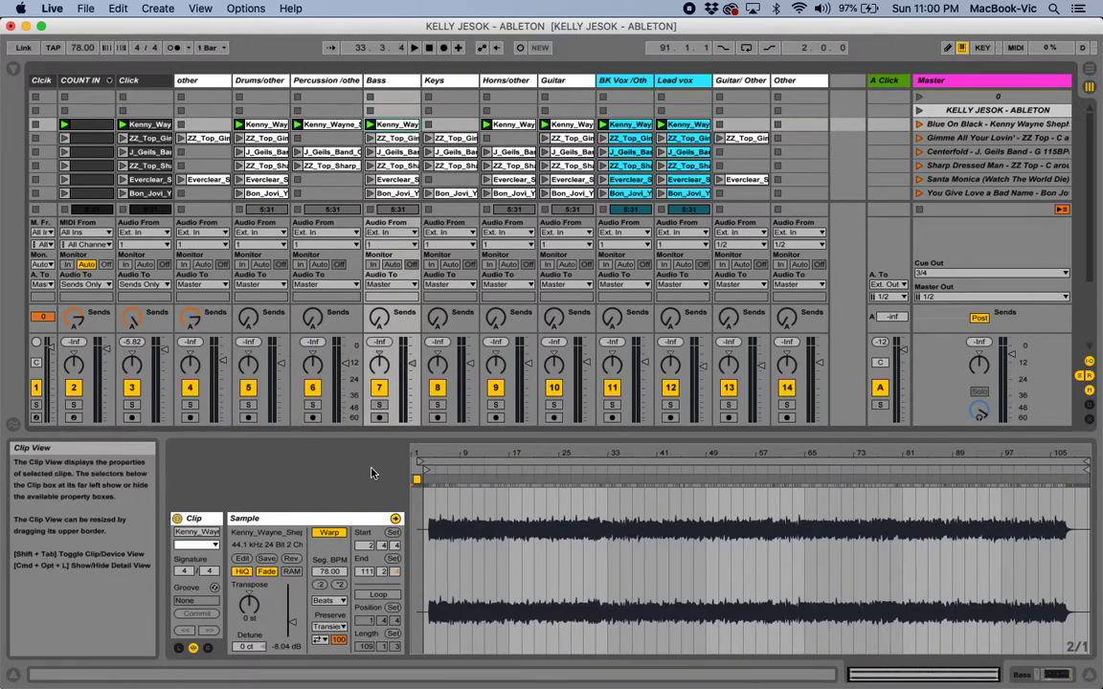
click(511, 125)
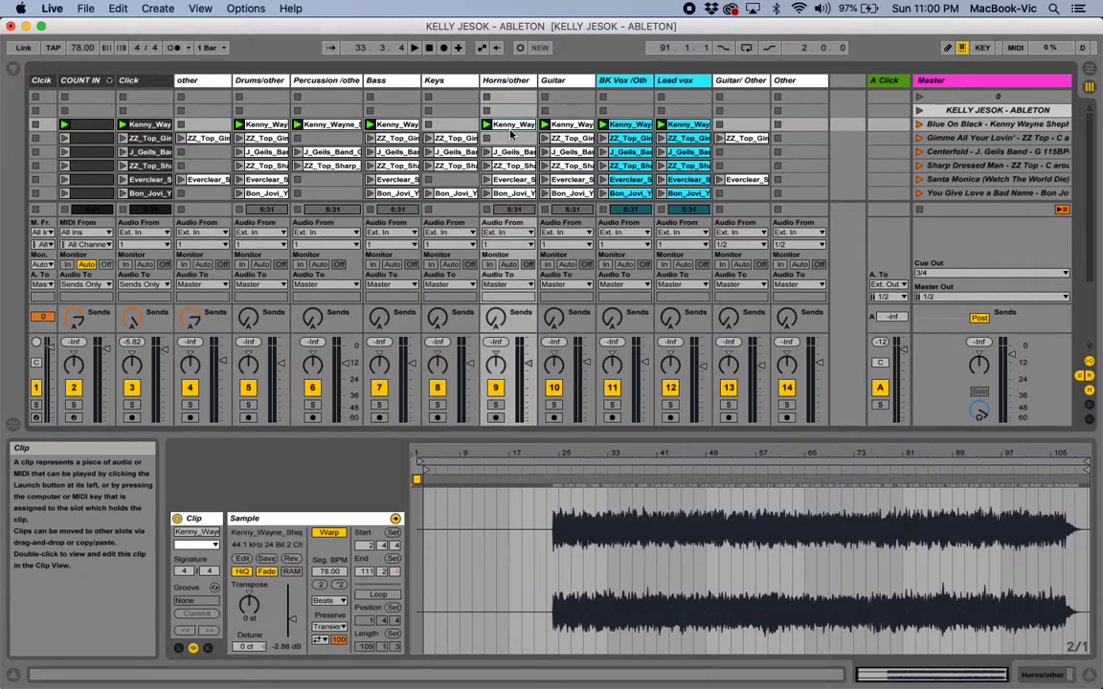
click(575, 126)
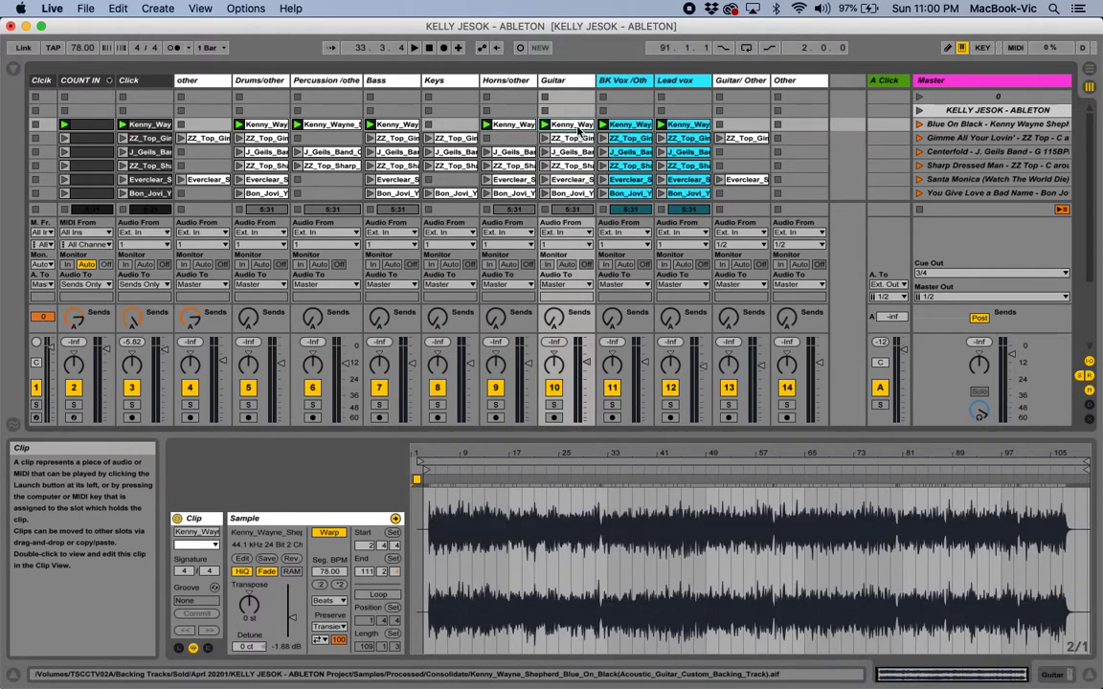
click(632, 125)
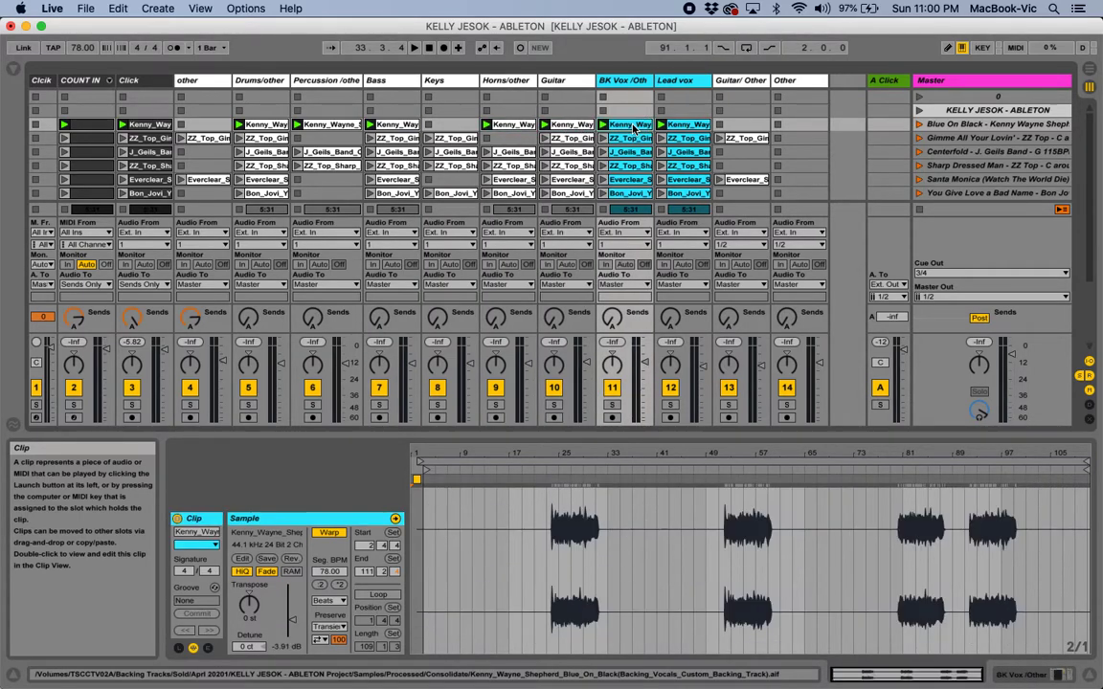
click(685, 125)
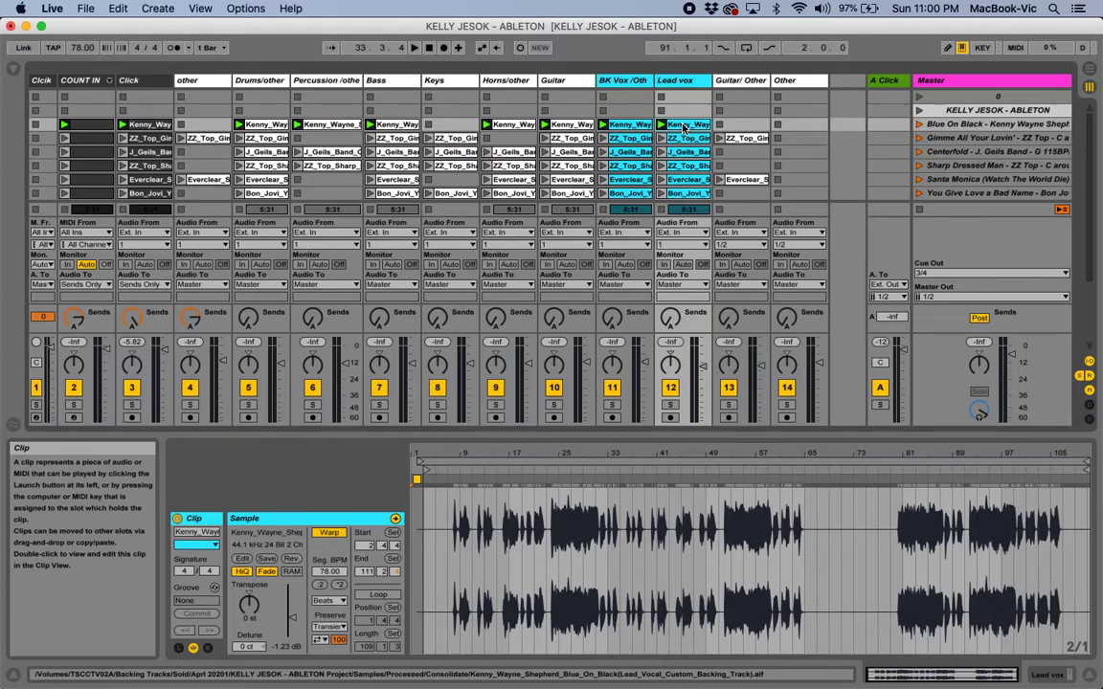
Step: Play the Blue On Black scene to audition the shortened lead-in, stop playback and select the Gimme All Your Lovin' scene
click(919, 126)
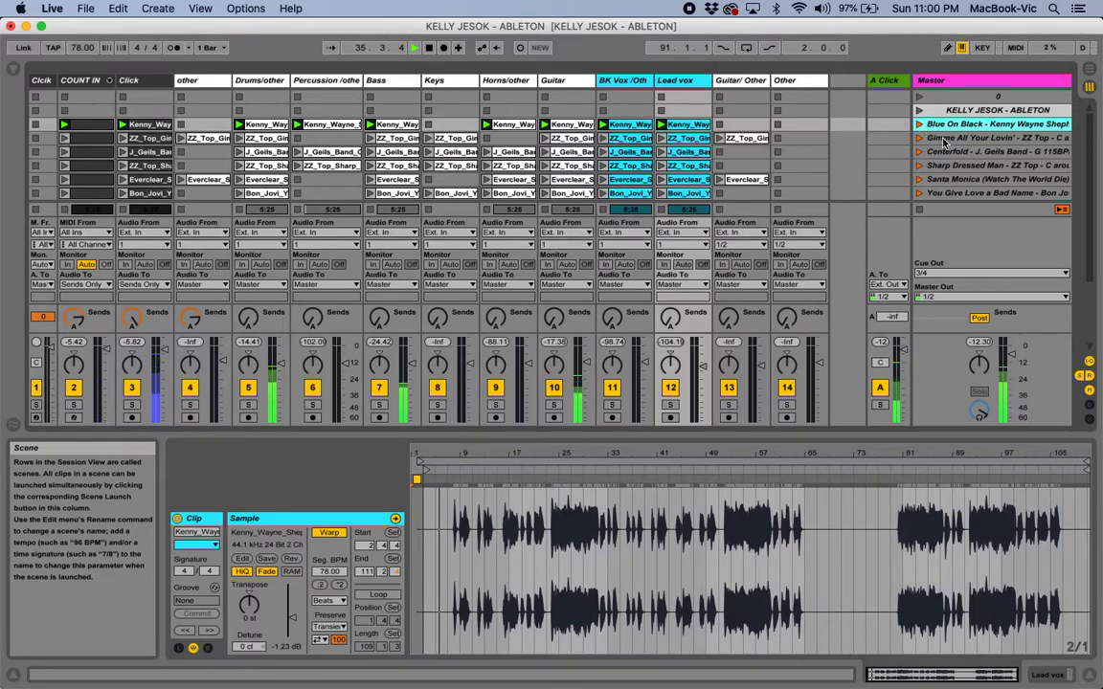
click(943, 141)
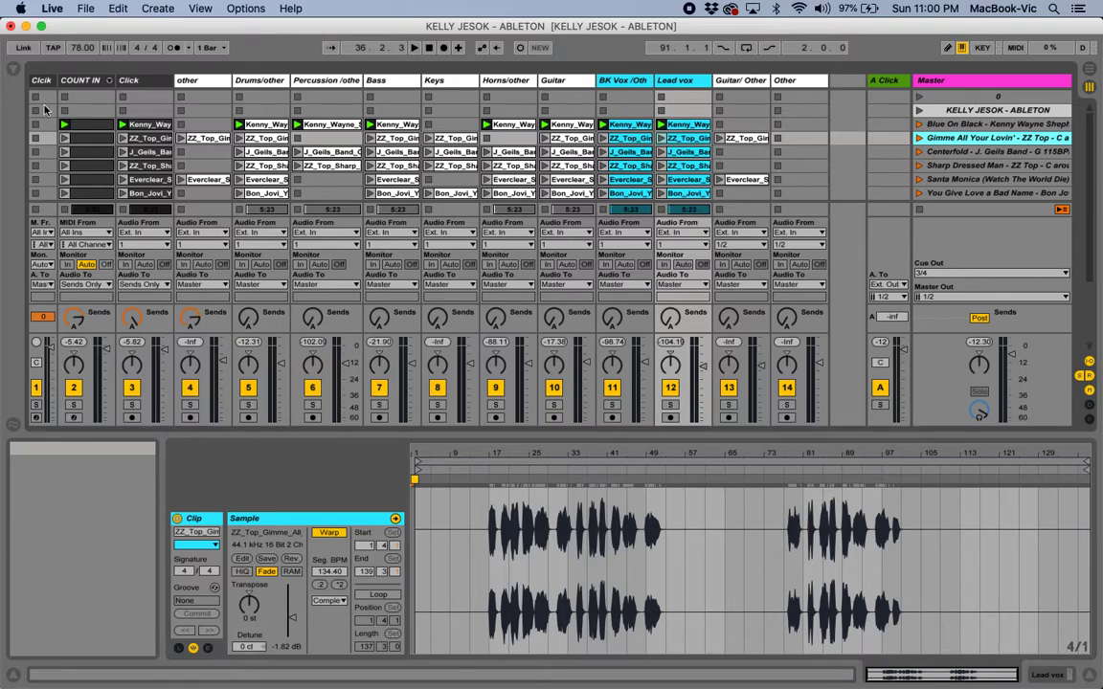
Step: Move the start marker of the Blue On Black clip on the Click track to 4.1.1, right at the click transient
click(139, 125)
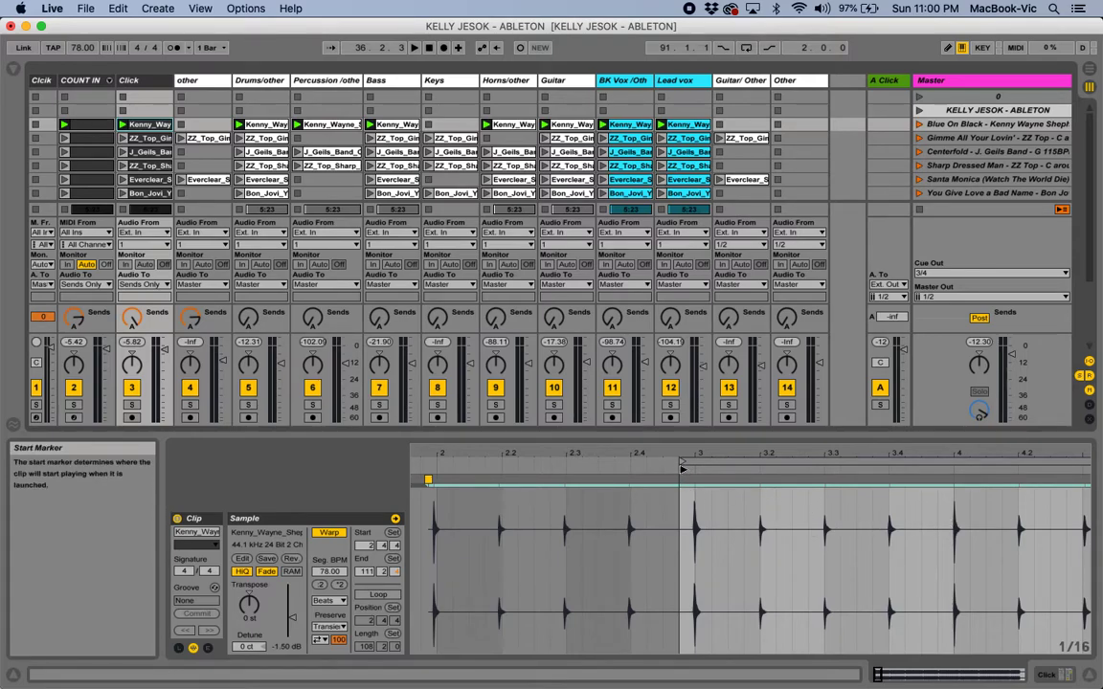
mouse_move(681, 468)
mouse_down()
mouse_move(941, 488)
mouse_move(962, 517)
mouse_move(962, 574)
mouse_move(995, 574)
mouse_move(996, 589)
mouse_up()
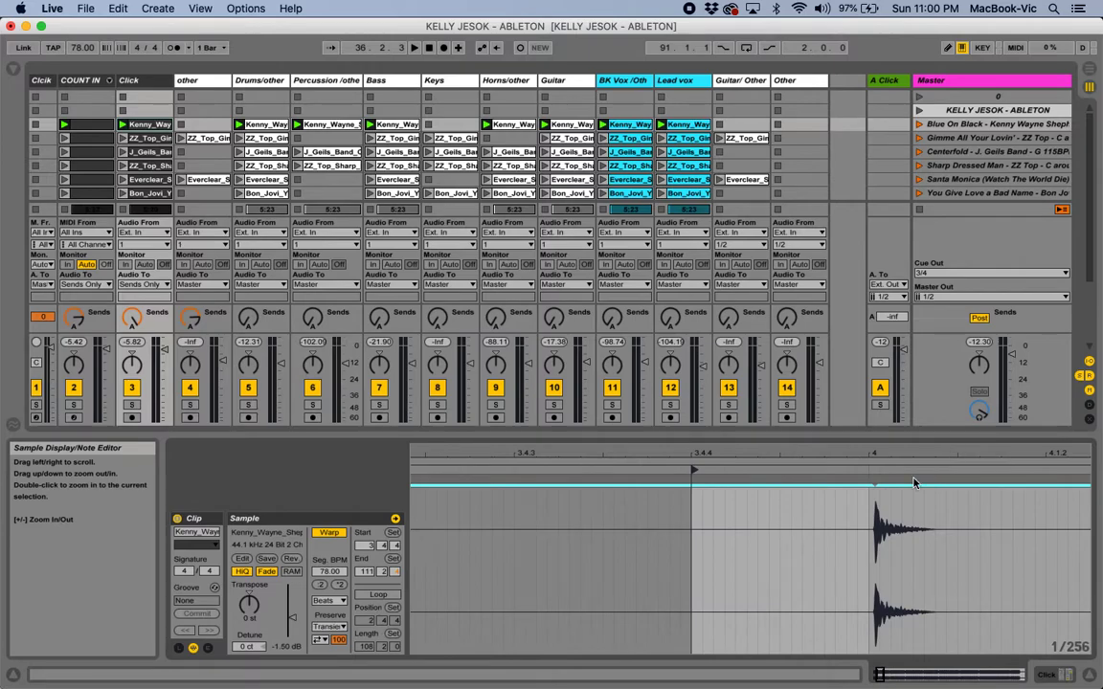
drag(696, 470, 866, 465)
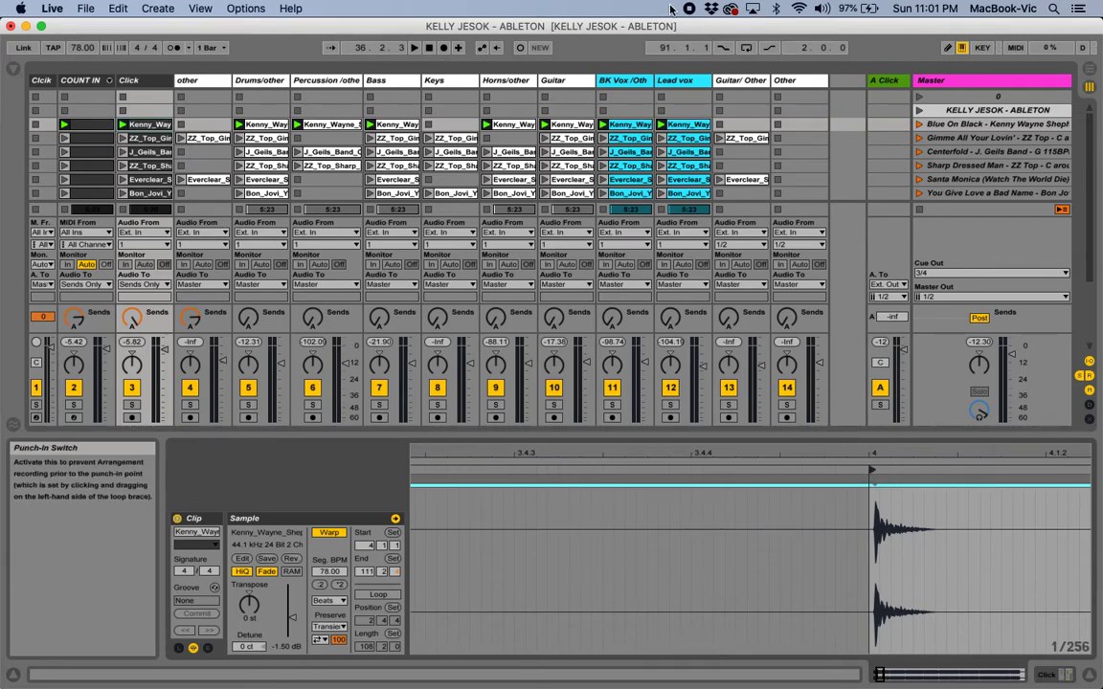
Step: Switch to Safari and view the backingtrackscustom.com home page down to the Choose Your Method section
mouse_move(473, 680)
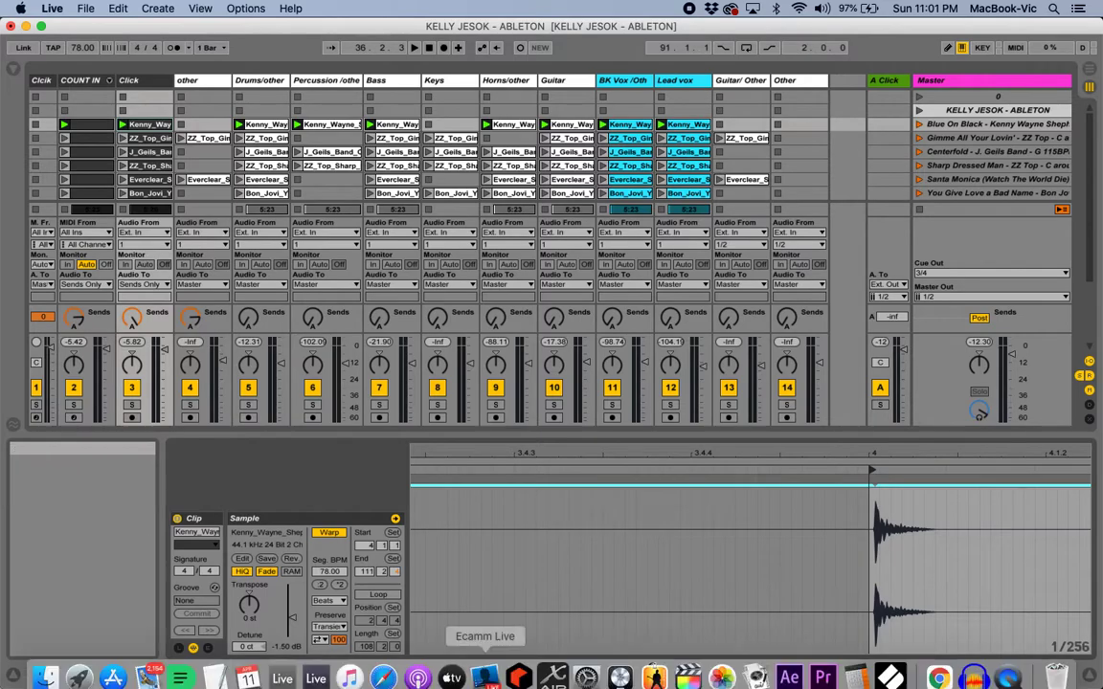
click(384, 669)
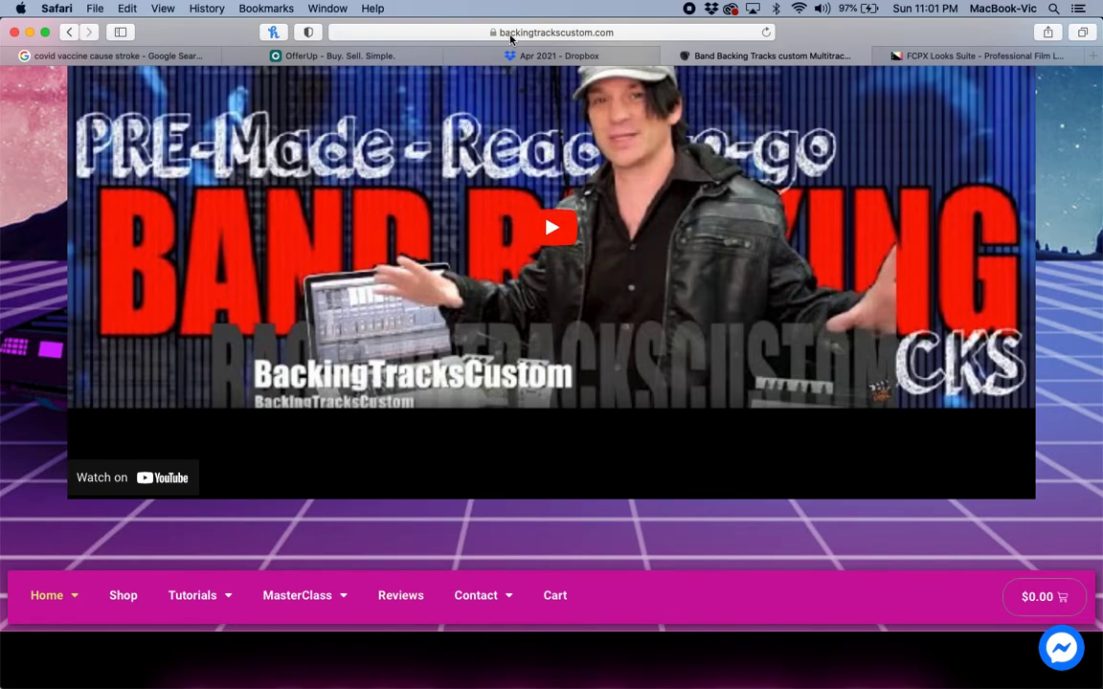
scroll(458, 499, down, 3)
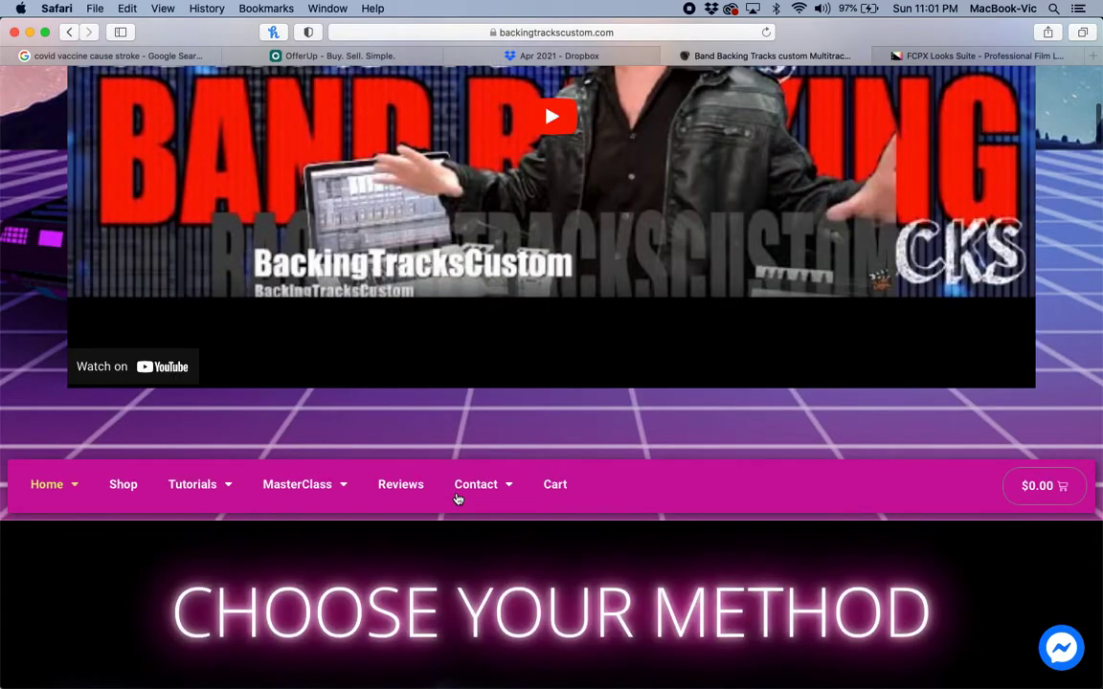